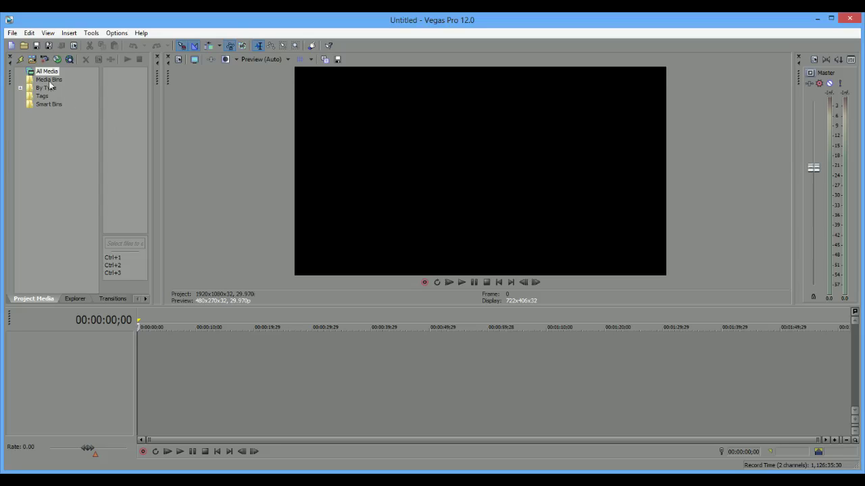
left_click(32, 60)
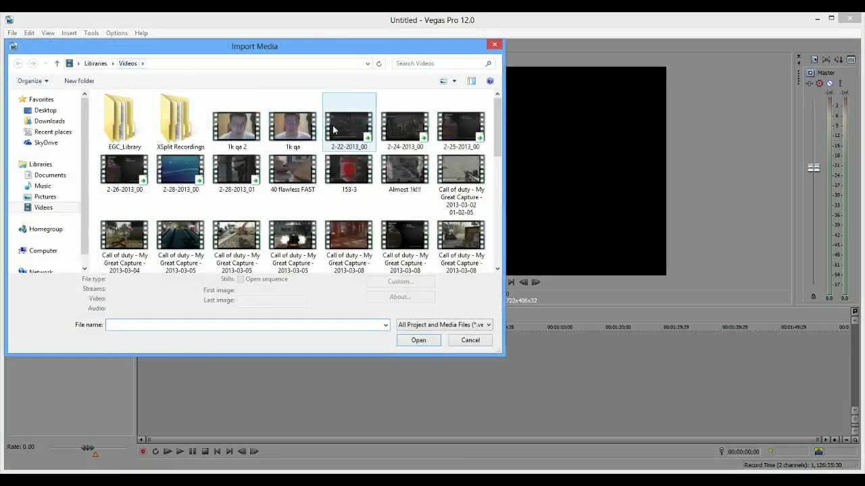
scroll(498, 145, "down", 1)
left_click_drag(497, 145, 497, 193)
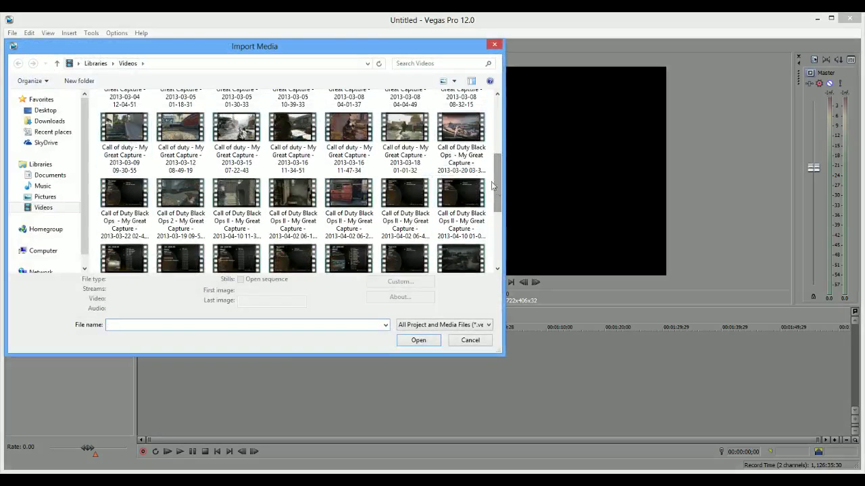
left_click(468, 140)
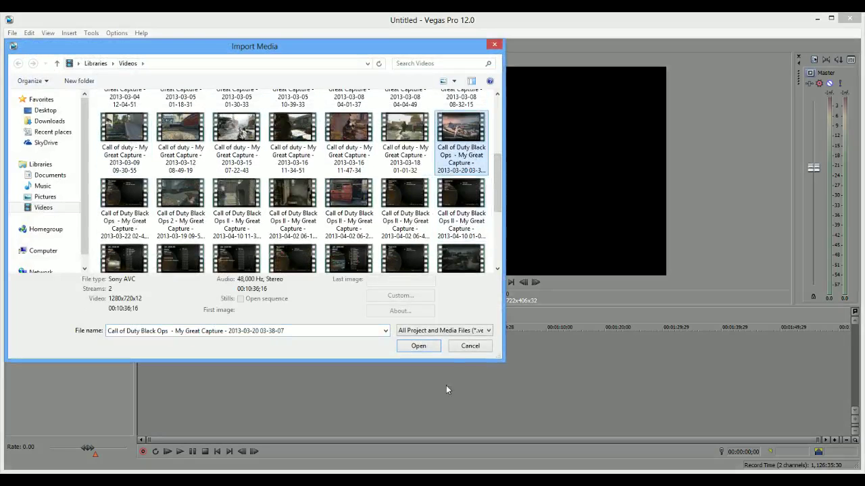
left_click(418, 346)
left_click_drag(123, 91, 145, 353)
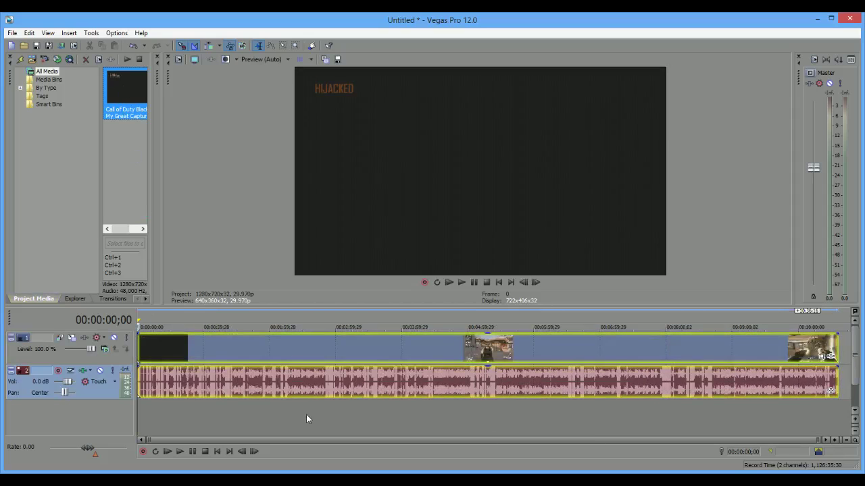
- Preview several moments in the first two minutes of the gameplay clip and return the playhead to the beginning
left_click(180, 351)
left_click(207, 348)
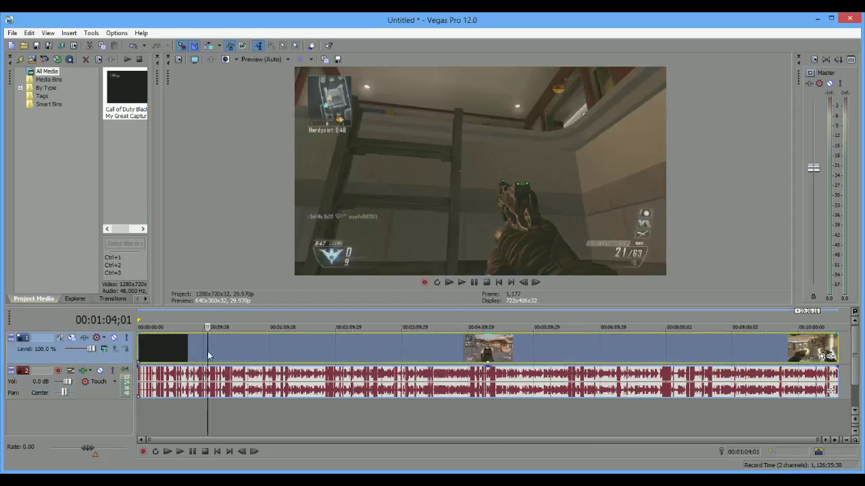
left_click(237, 353)
left_click(263, 352)
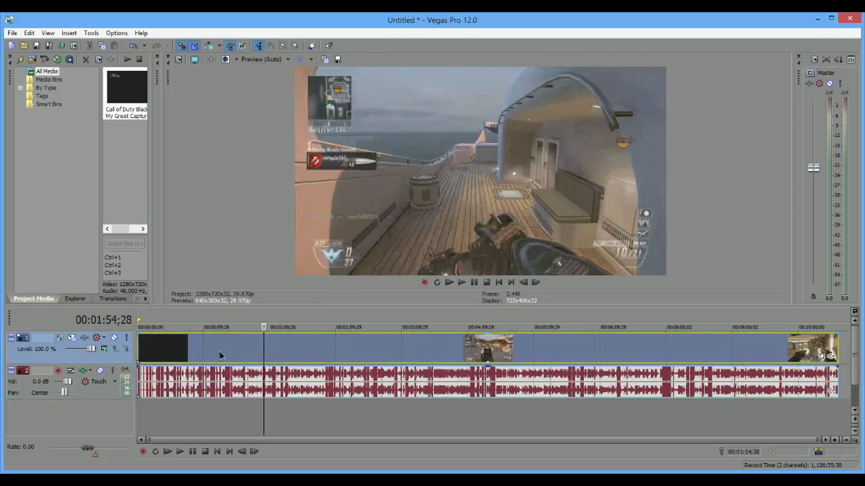
left_click(194, 349)
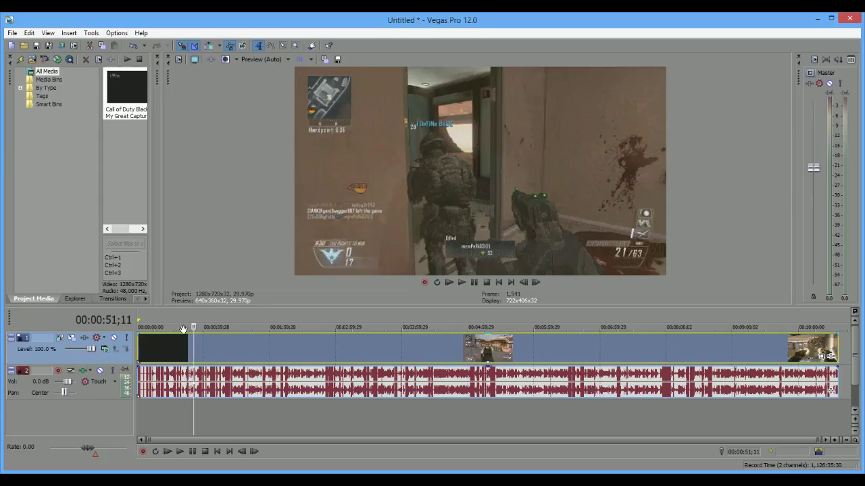
key("ctrl+Home")
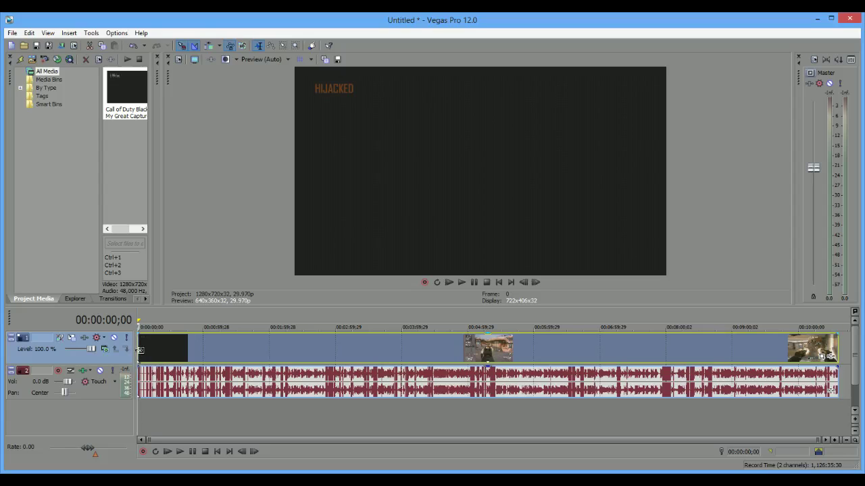
key("space")
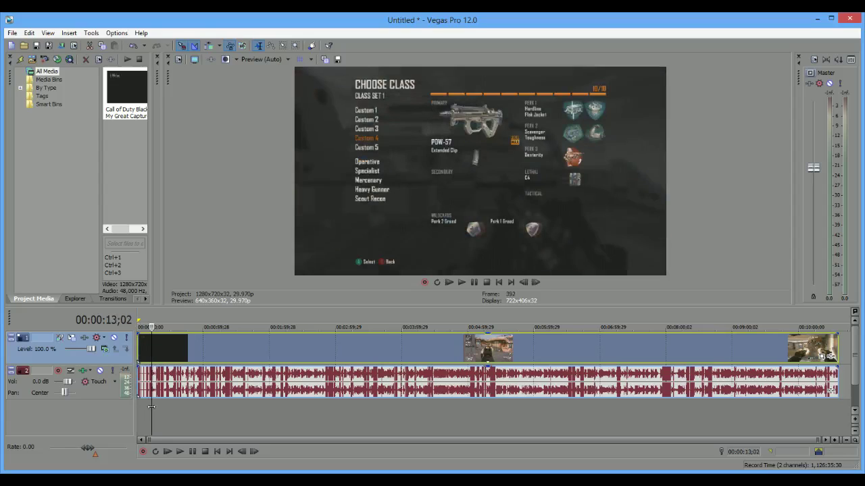
key("space")
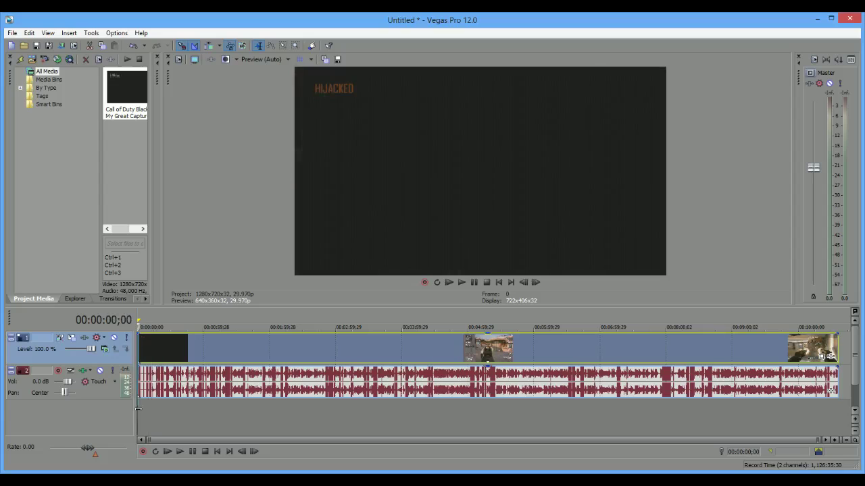
mouse_move(138, 406)
left_mouse_down()
mouse_move(409, 401)
mouse_move(138, 403)
left_mouse_up()
- Switch to the Chrome window and reposition and resize it until its tabs and address field are fully on screen
mouse_move(99, 485)
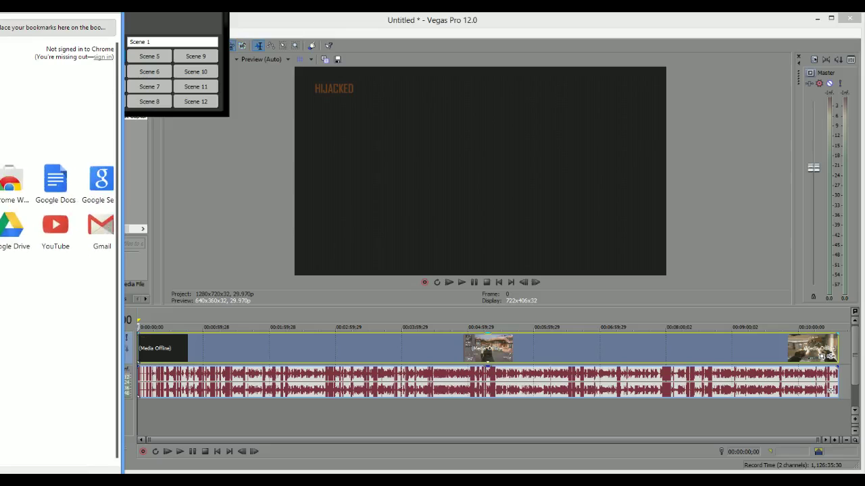
left_click_drag(81, 14, 446, 12)
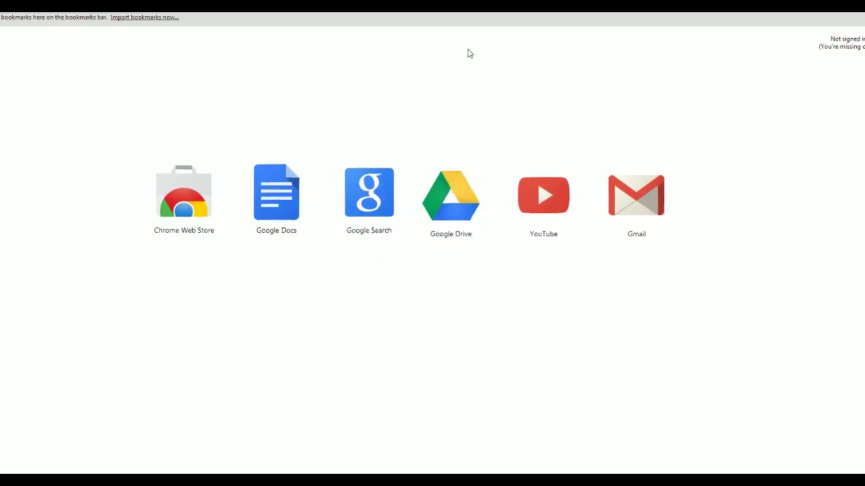
key("super+Down")
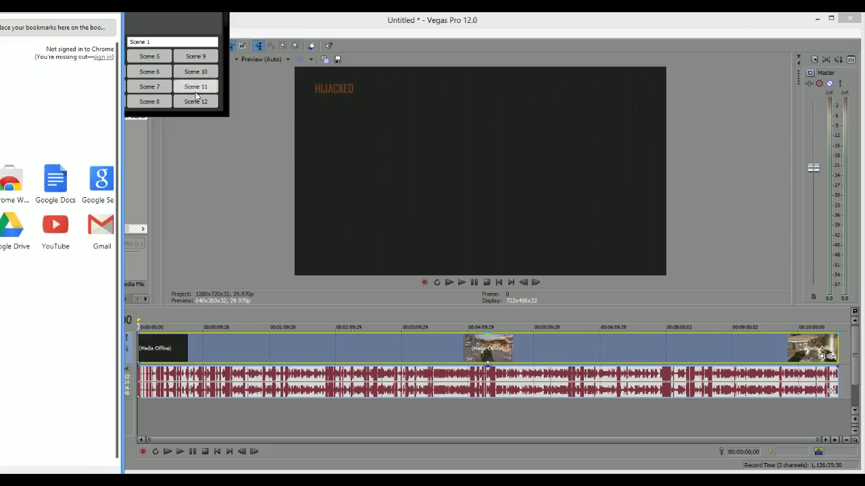
left_click_drag(123, 106, 863, 107)
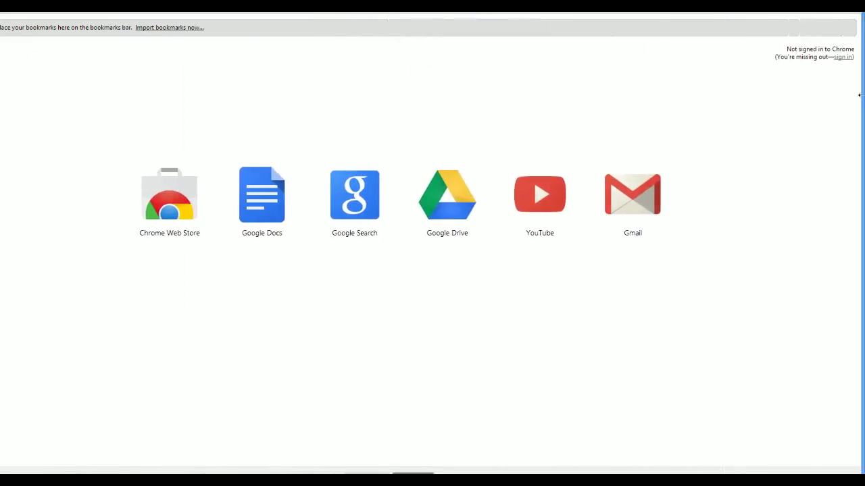
mouse_move(381, 0)
left_mouse_down()
mouse_move(379, 49)
mouse_move(382, 13)
left_mouse_up()
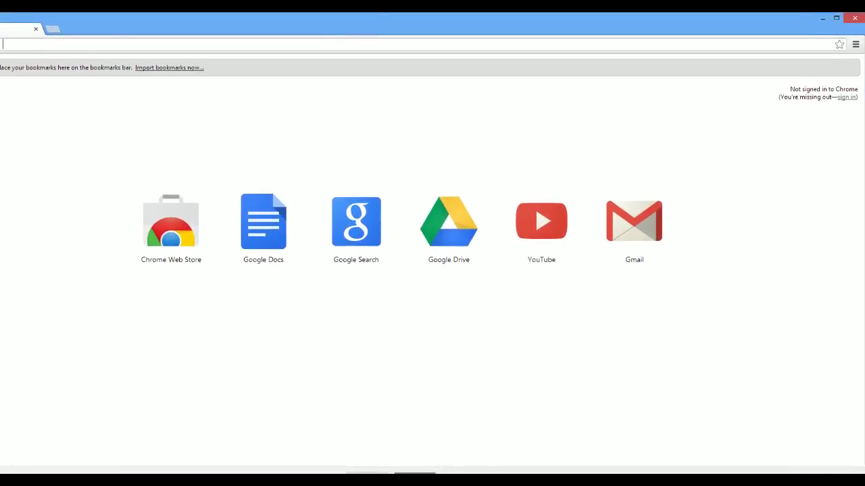
left_click_drag(5, 173, 0, 201)
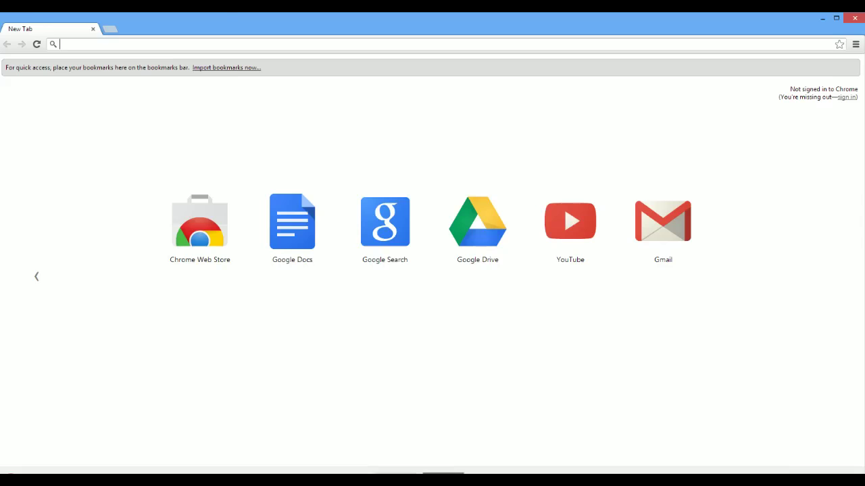
left_click_drag(101, 12, 63, 12)
- Open youtube.com in the browser
left_click(303, 34)
type("you")
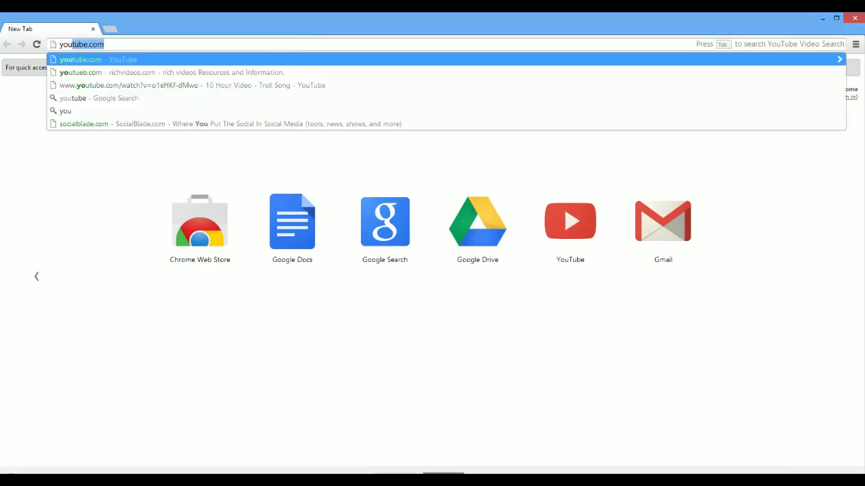
key("Return")
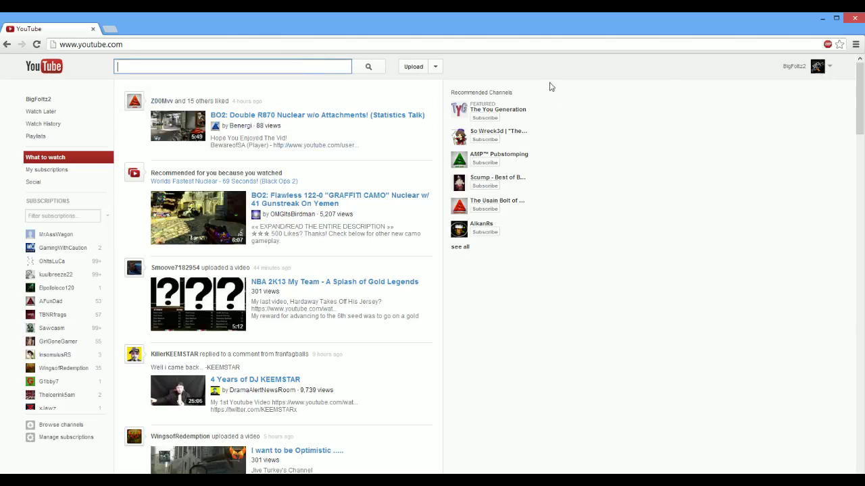
left_click(817, 75)
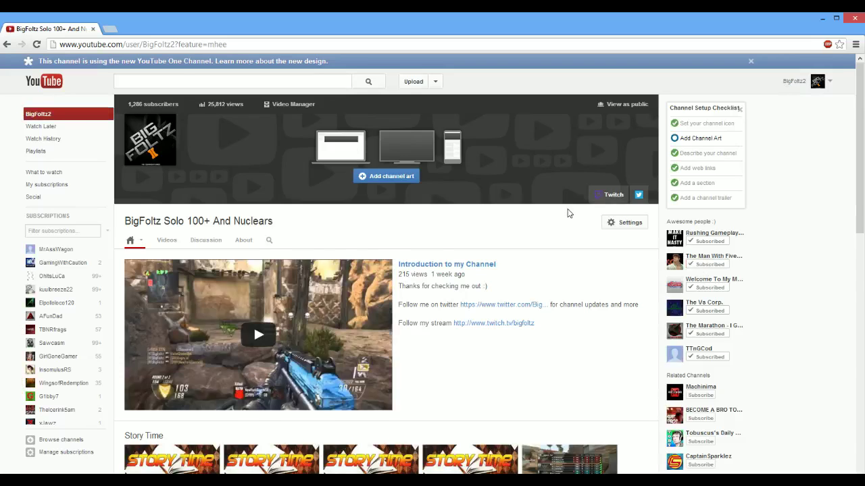
scroll(568, 214, "down", 3)
left_click(713, 202)
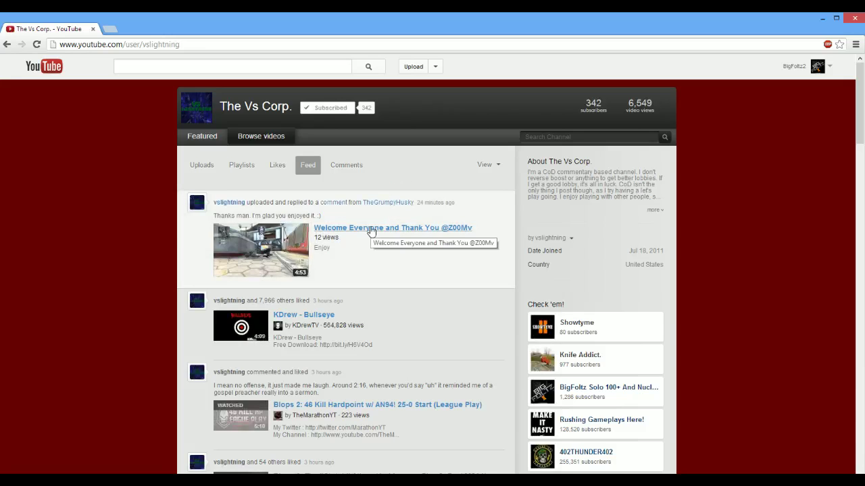
left_click(370, 230)
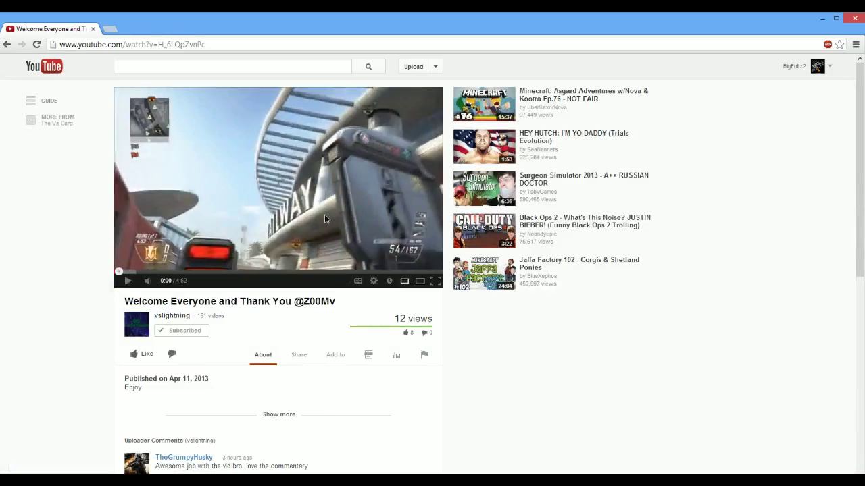
- Set the video's playback quality to 720p and play a short moment to examine the image clarity, leaving it paused
left_click(324, 214)
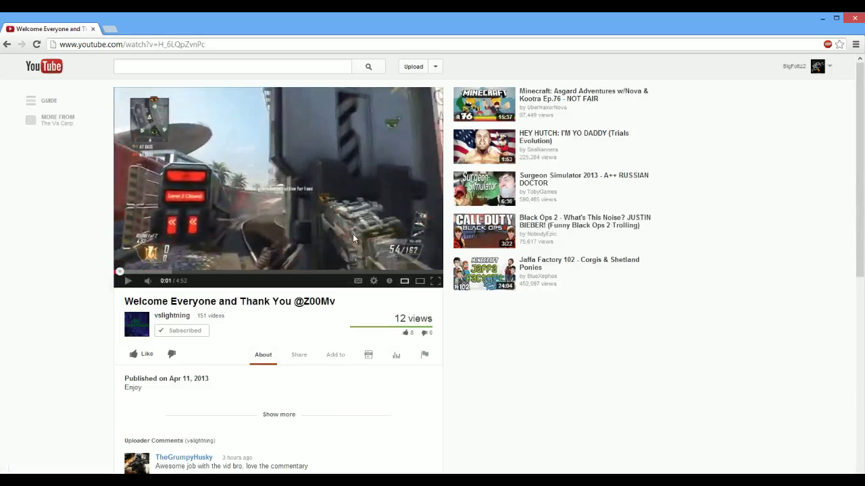
left_click(374, 280)
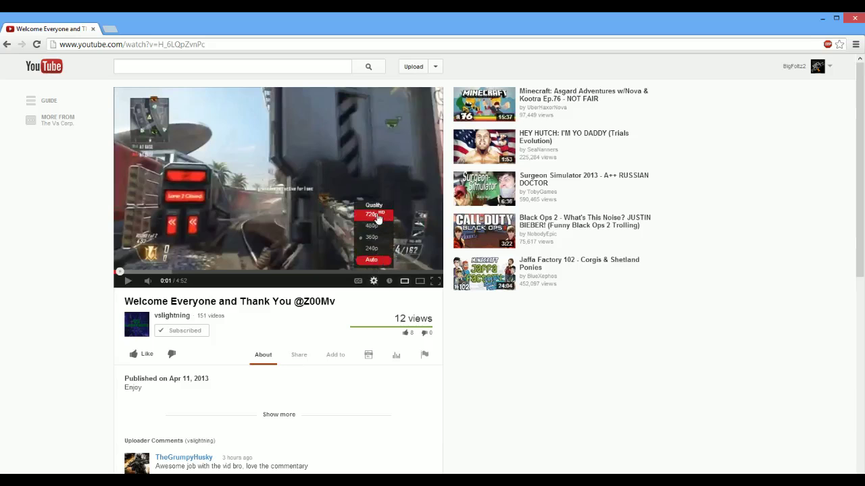
left_click(391, 237)
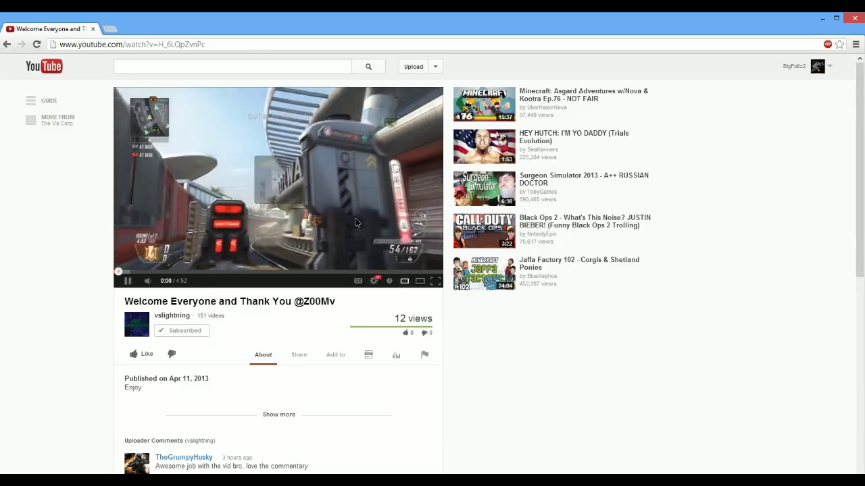
left_click(355, 221)
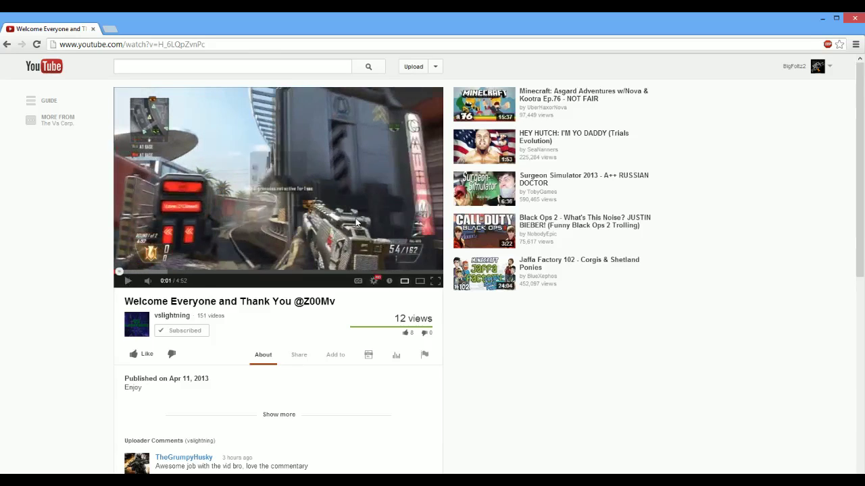
left_click(355, 218)
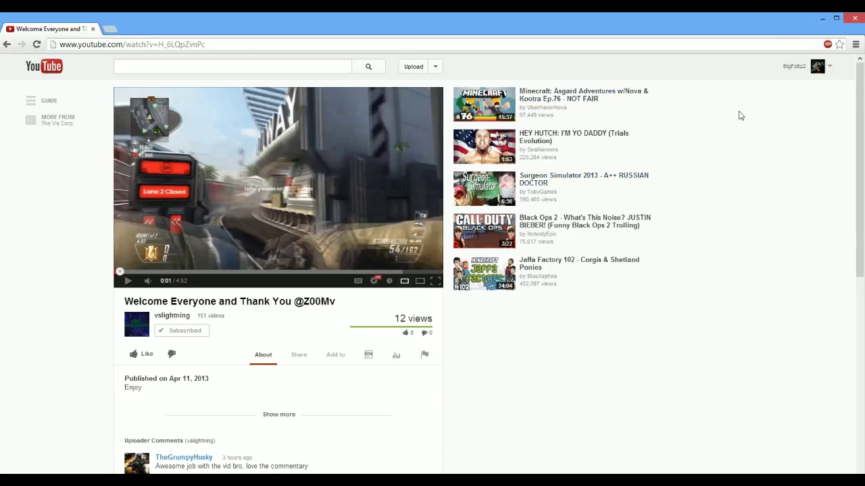
- Return to Vegas Pro and set the gameplay video event's properties to Disable resample
left_click(822, 21)
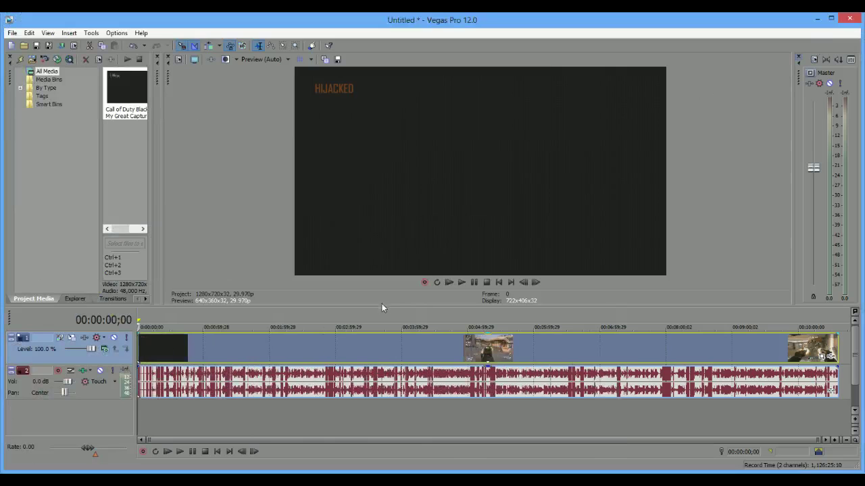
left_click(321, 348)
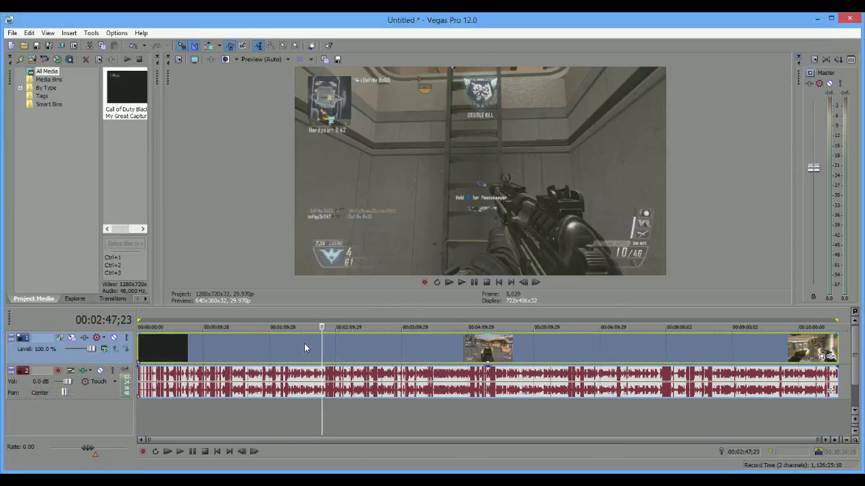
right_click(304, 346)
left_click(333, 337)
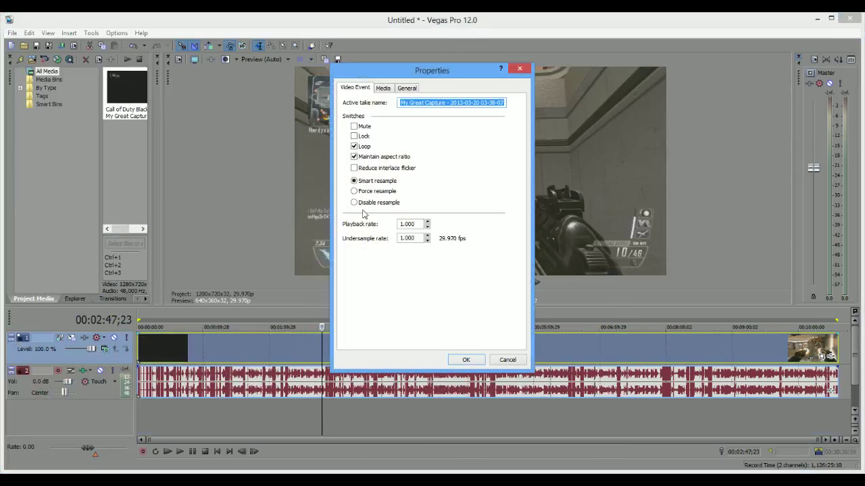
left_click(355, 202)
left_click(466, 360)
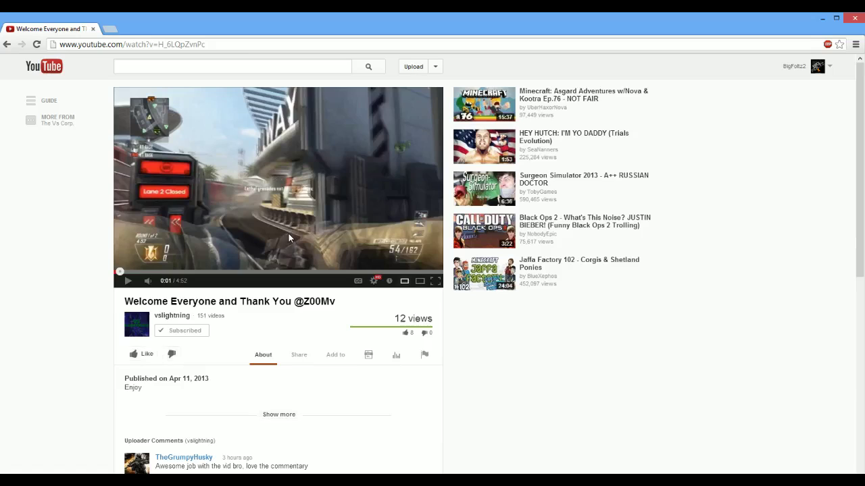
- Switch back to YouTube and open "Story Time Sunday Ep. 6 The time i almost died" from your uploads list
left_click(807, 68)
left_click(784, 98)
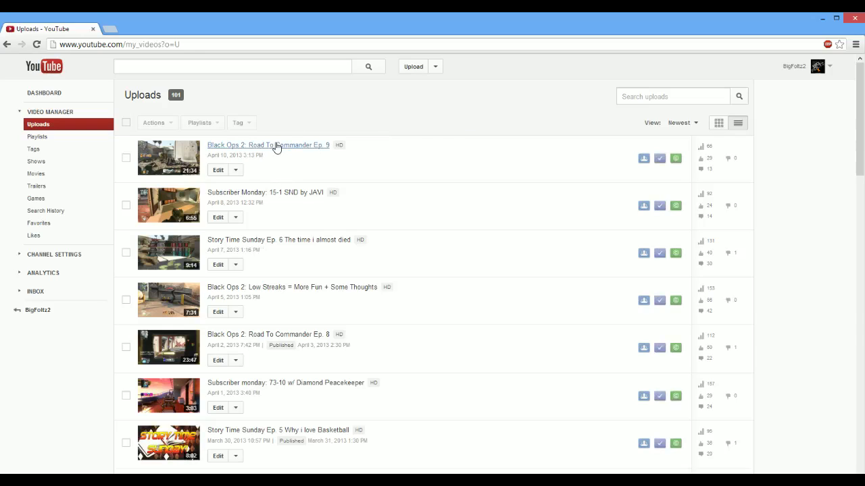
left_click(286, 243)
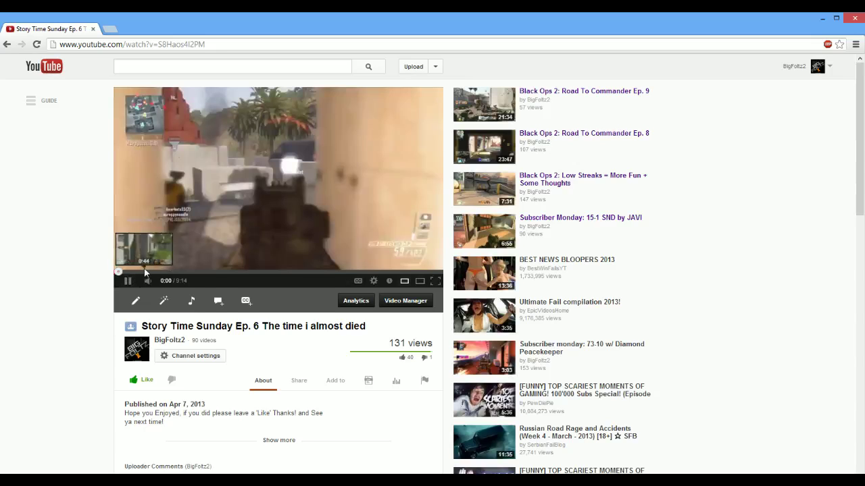
- Set the Story Time video's playback quality to 1080p and pause it to examine the image clarity
left_click(376, 282)
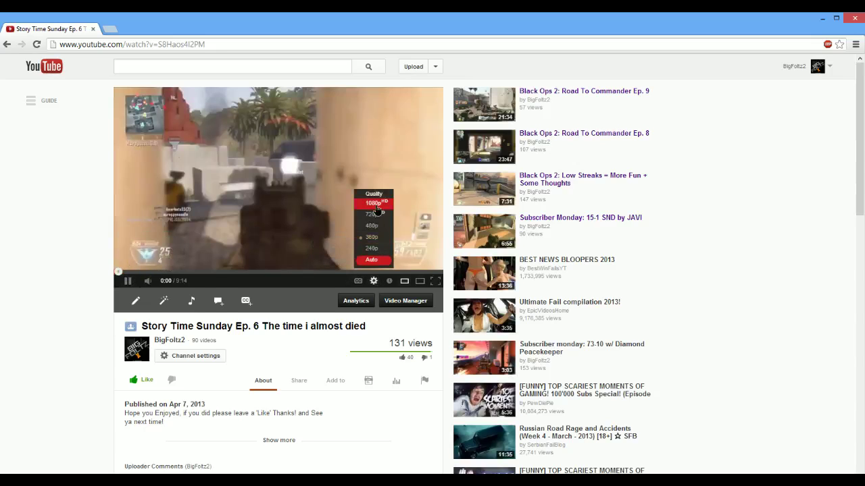
left_click(376, 210)
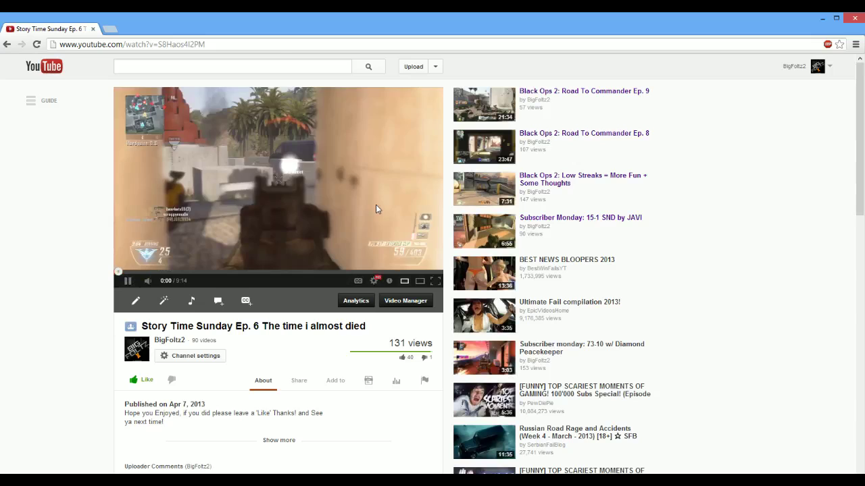
left_click(330, 209)
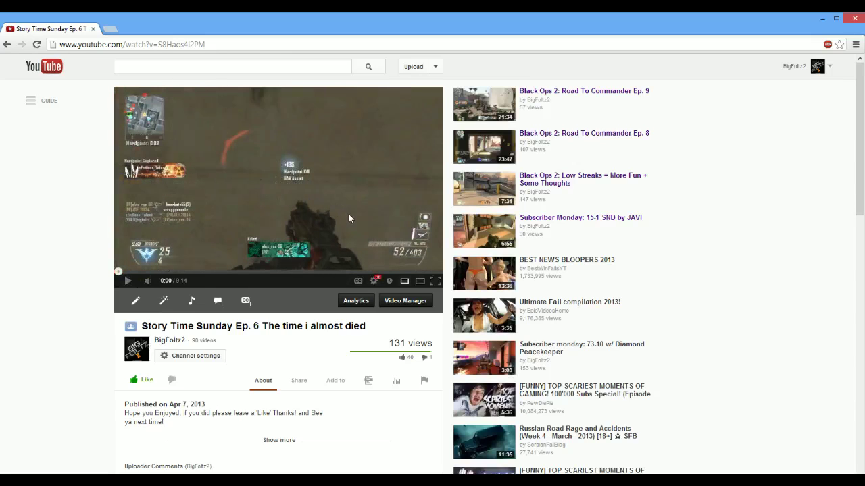
- Play and pause the opening seconds of the Story Time video to examine the image clarity in motion
left_click(348, 216)
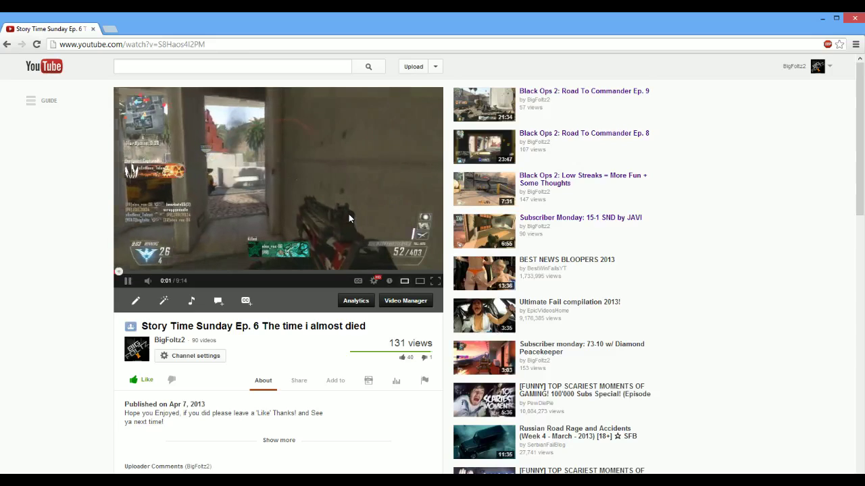
left_click(349, 216)
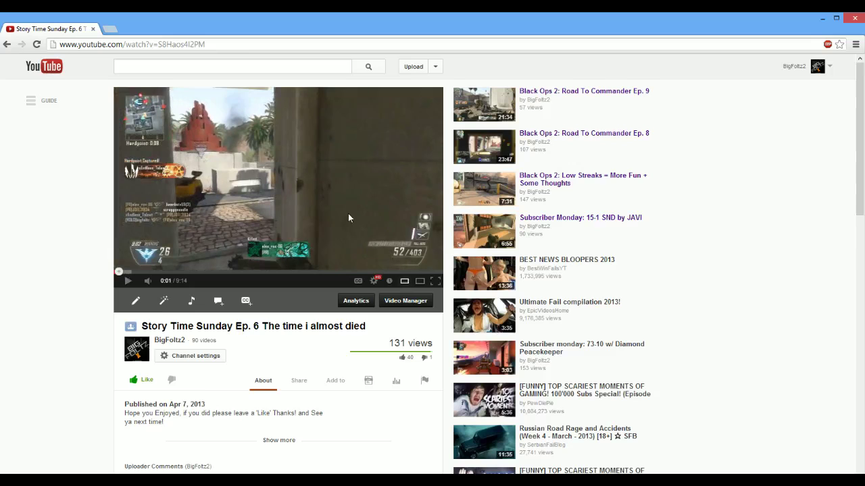
left_click(316, 202)
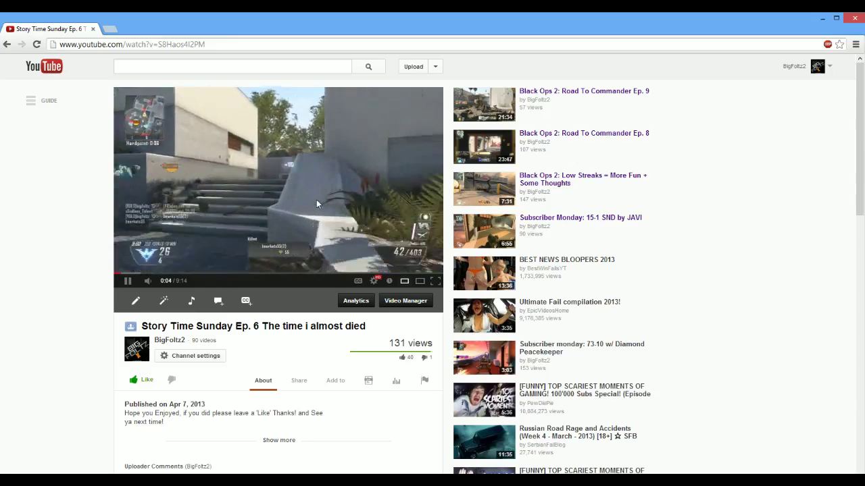
left_click(248, 184)
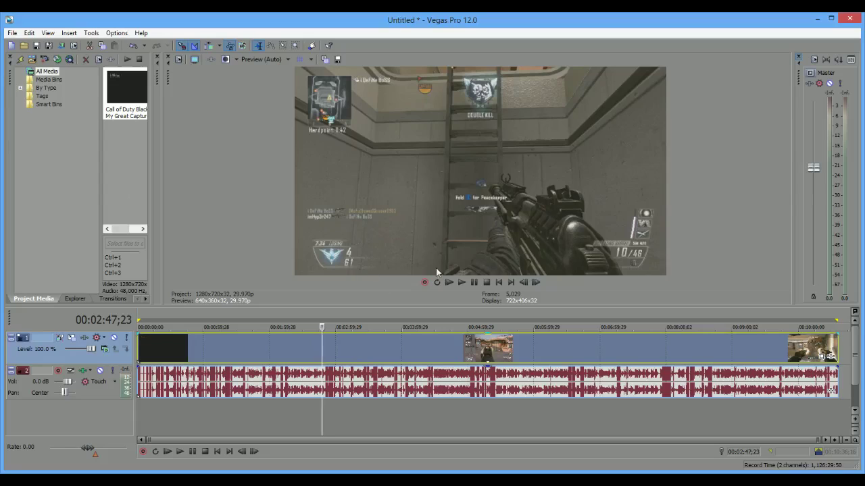
- Return to Vegas Pro, reopen the gameplay video event's properties and accept them with Disable resample selected
left_click(275, 346)
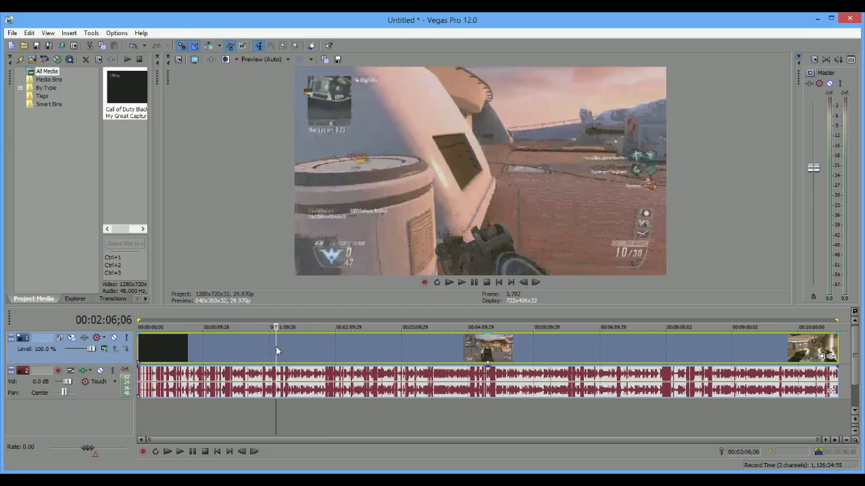
right_click(310, 348)
left_click(337, 339)
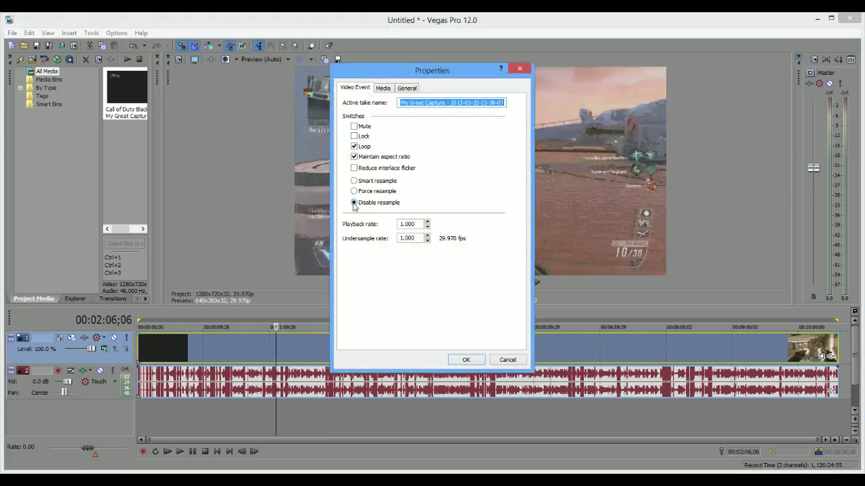
left_click(462, 359)
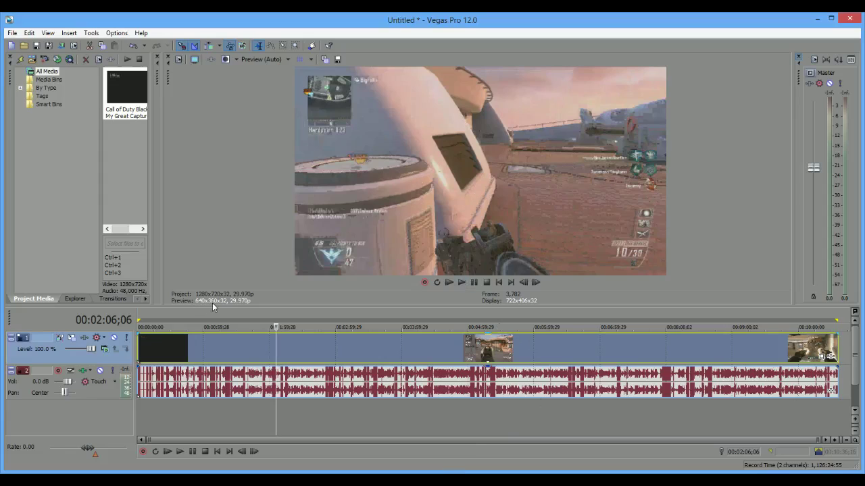
left_click(831, 361)
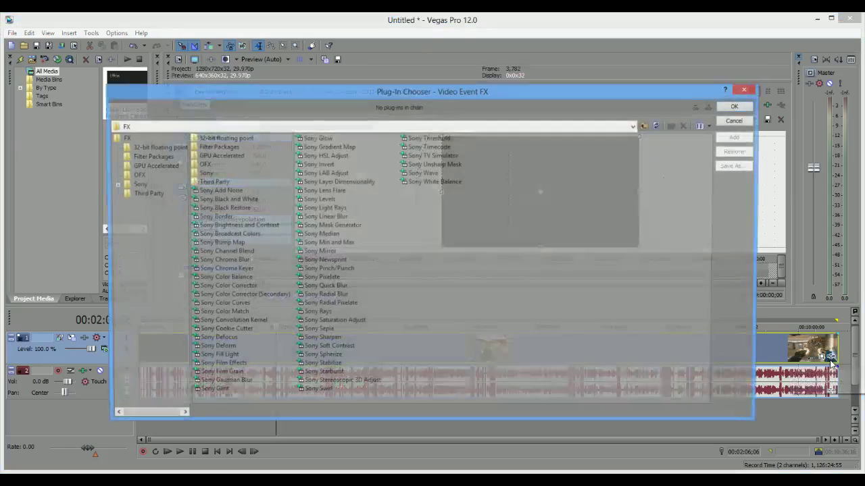
left_click(252, 227)
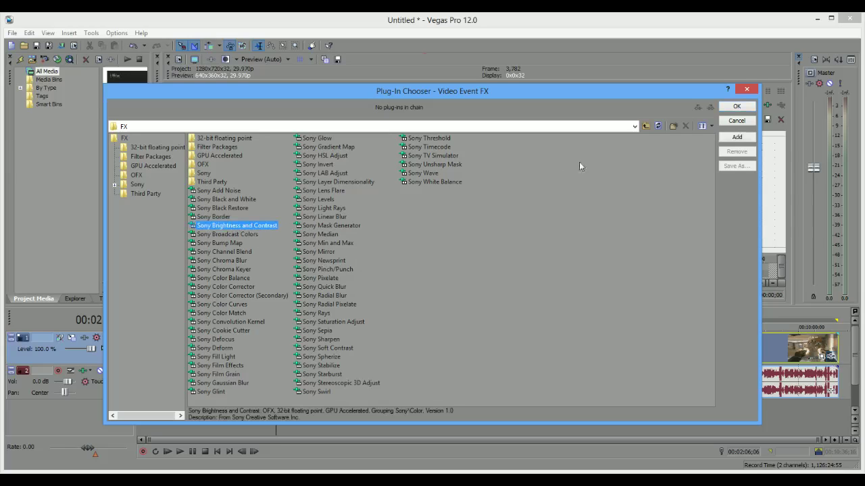
left_click(746, 89)
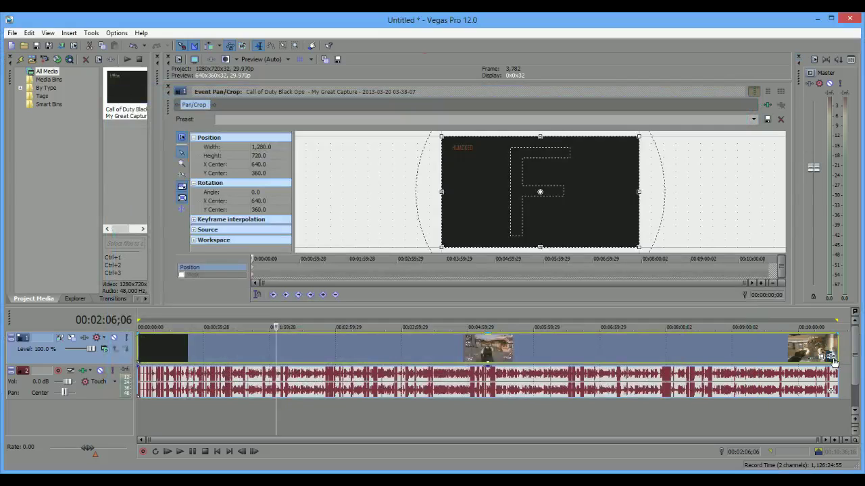
- Add the Sony Brightness and Contrast and Sony Saturation Adjust effects to the gameplay video event
left_click(833, 362)
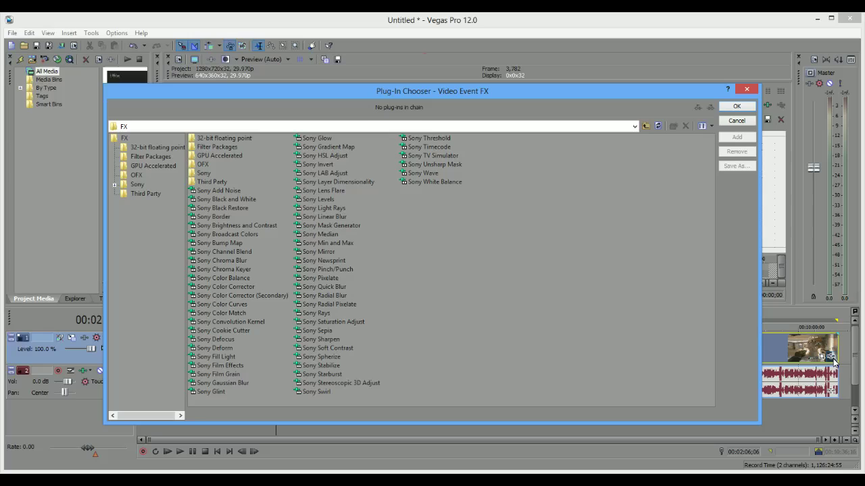
left_click(244, 226)
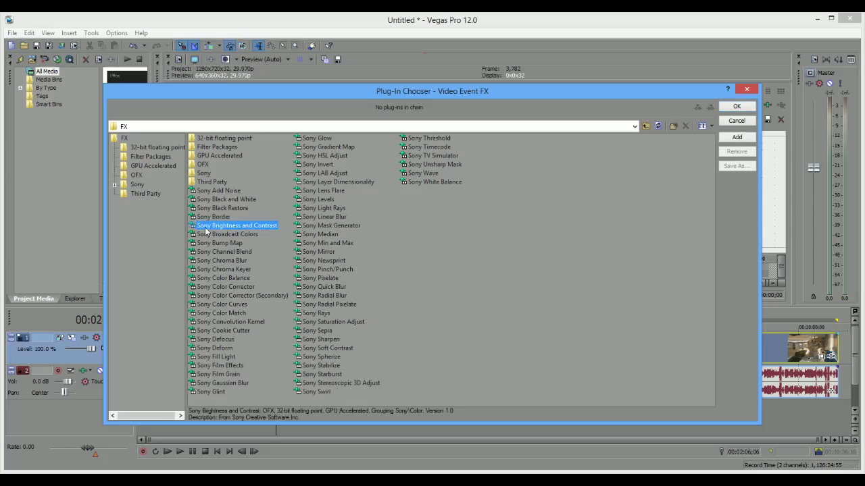
left_click(735, 139)
left_click(352, 322)
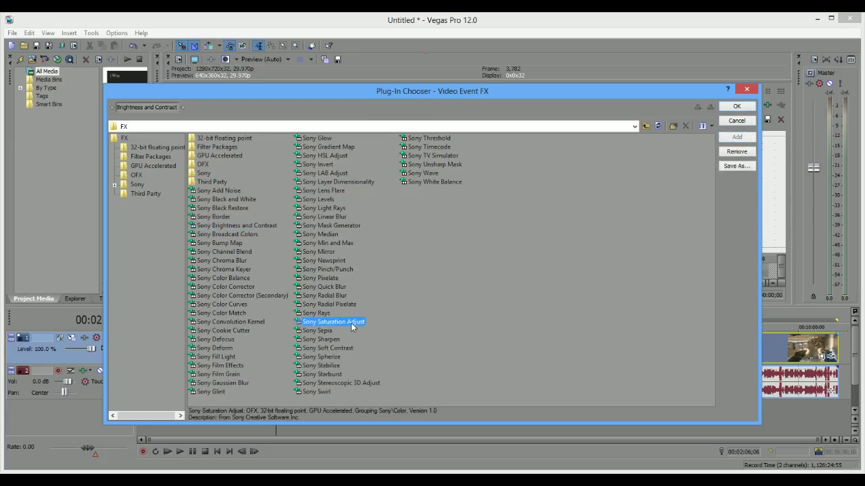
left_click(737, 137)
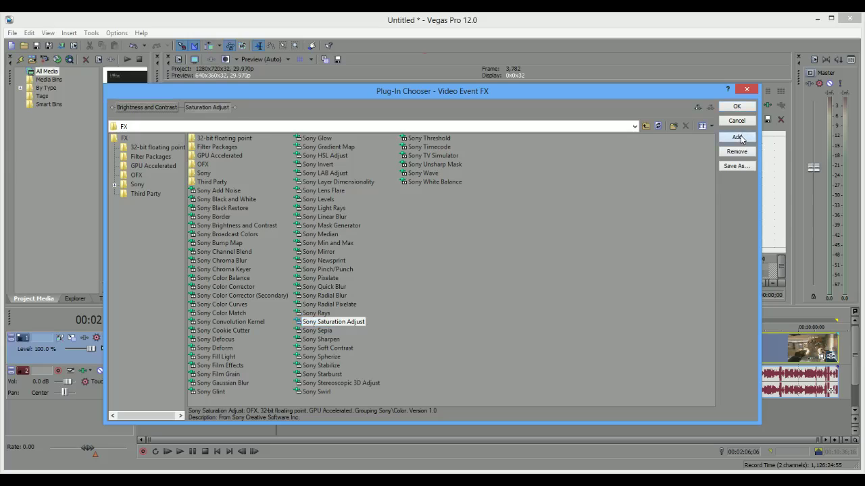
left_click(736, 107)
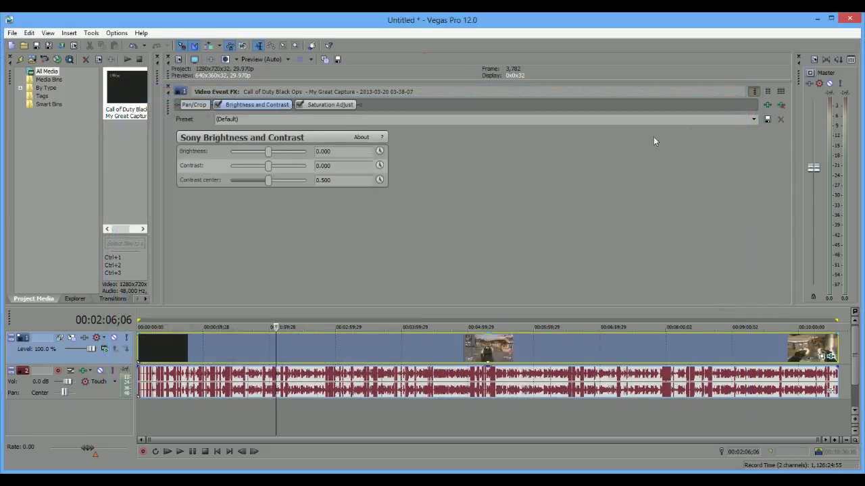
- Apply the saved Bo2 preset to both the Brightness and Contrast effect and the Saturation Adjust effect
left_click(753, 119)
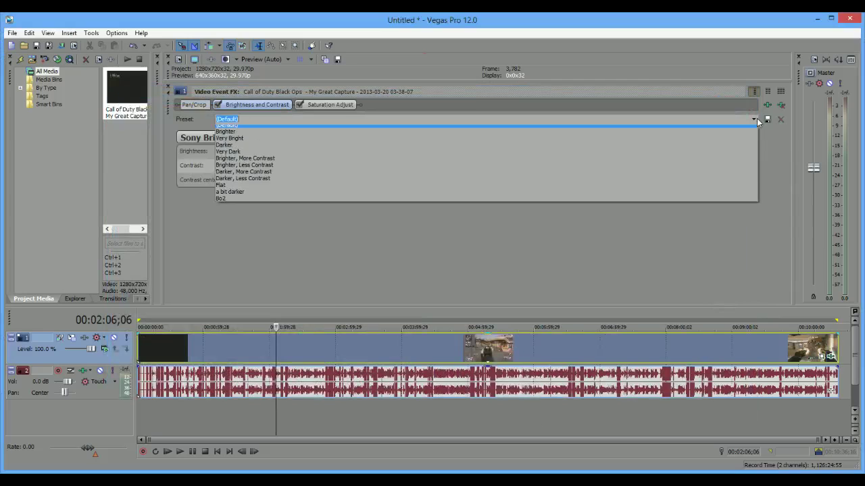
left_click(370, 202)
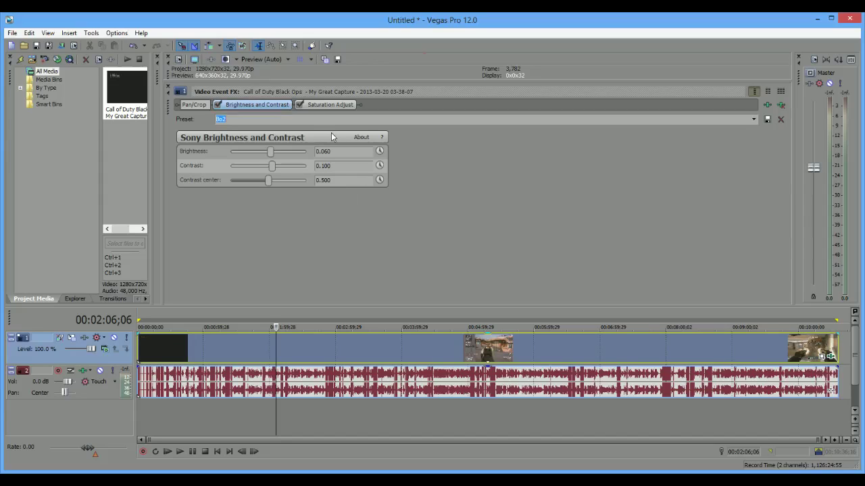
left_click(313, 105)
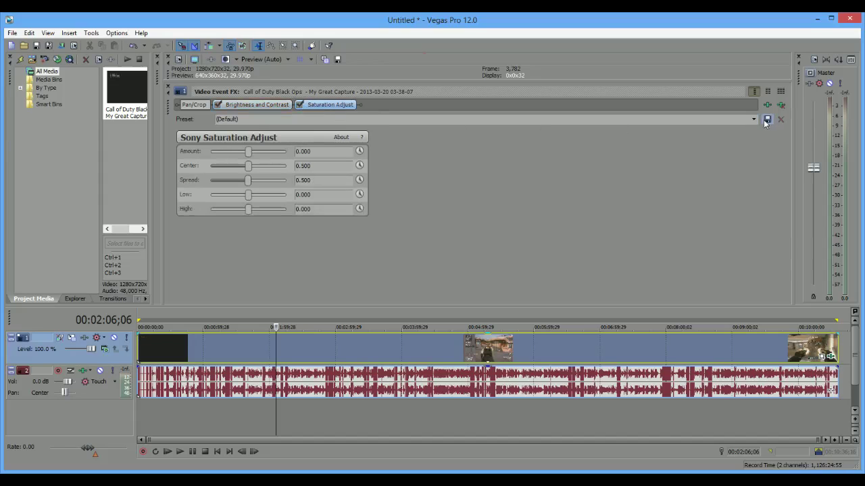
left_click(743, 119)
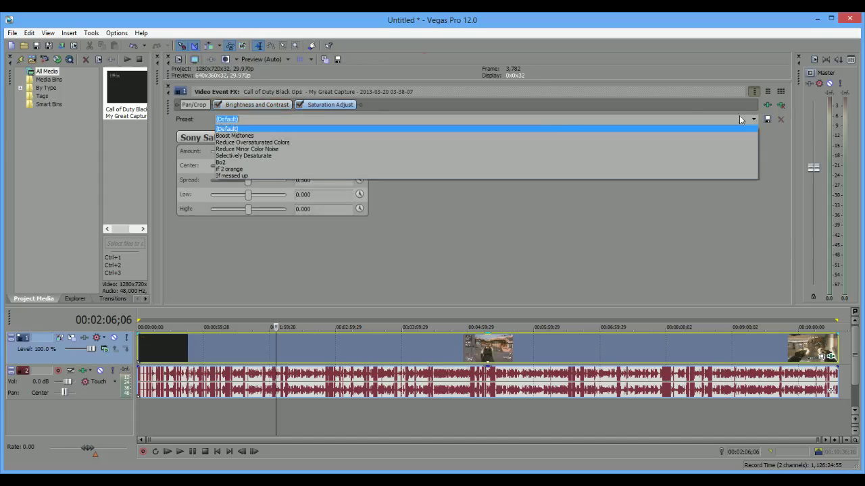
left_click(293, 166)
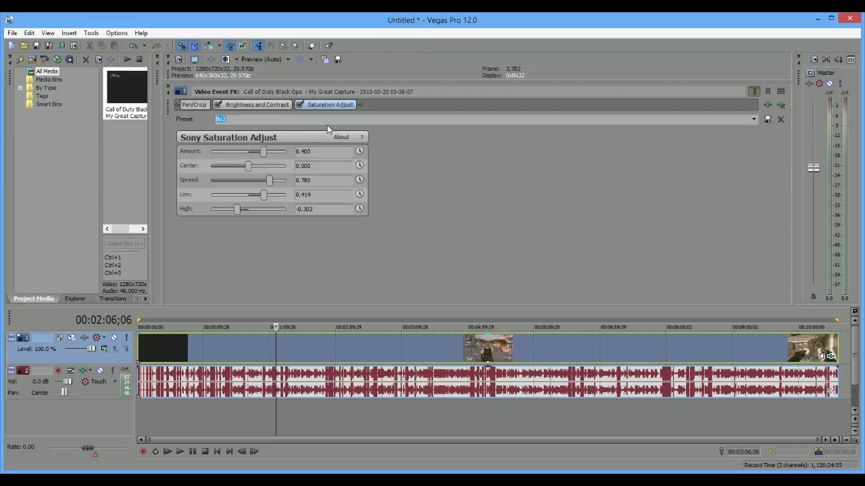
- Review the Brightness and Contrast presets and the Saturation Adjust values without changing them, and close the event effects window
left_click(282, 106)
left_click(754, 119)
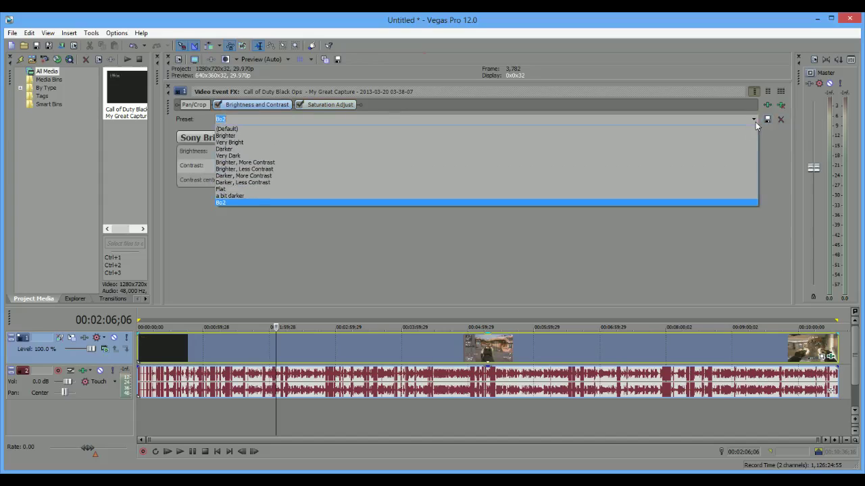
left_click(343, 121)
left_click(326, 104)
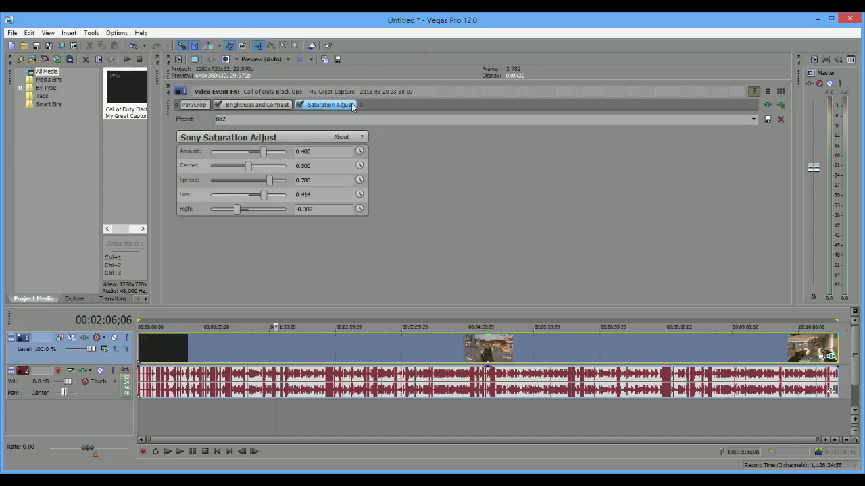
left_click(168, 86)
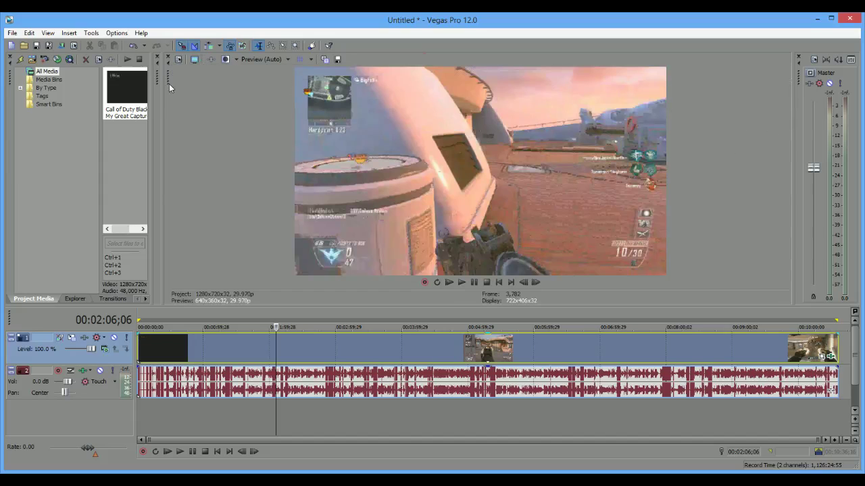
- Preview several earlier points of the gameplay clip, ending at about 00:00:52, to examine the adjusted colours
left_click(295, 343)
left_click(252, 354)
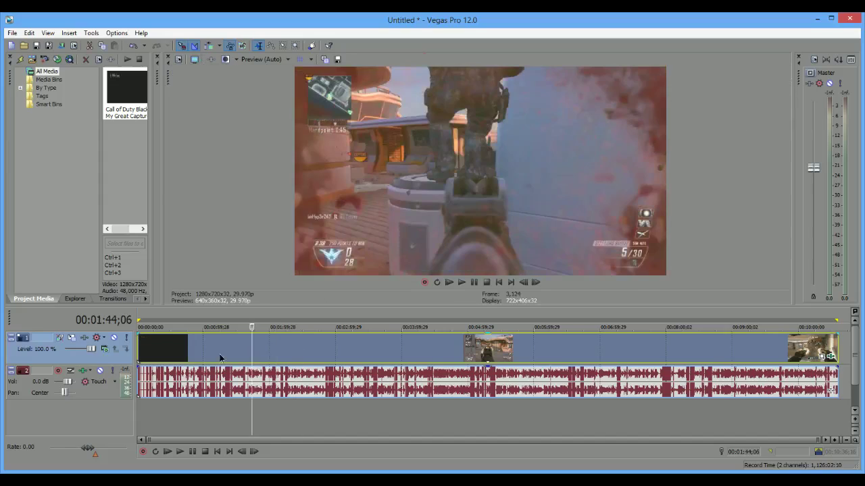
left_click(221, 355)
left_click(195, 356)
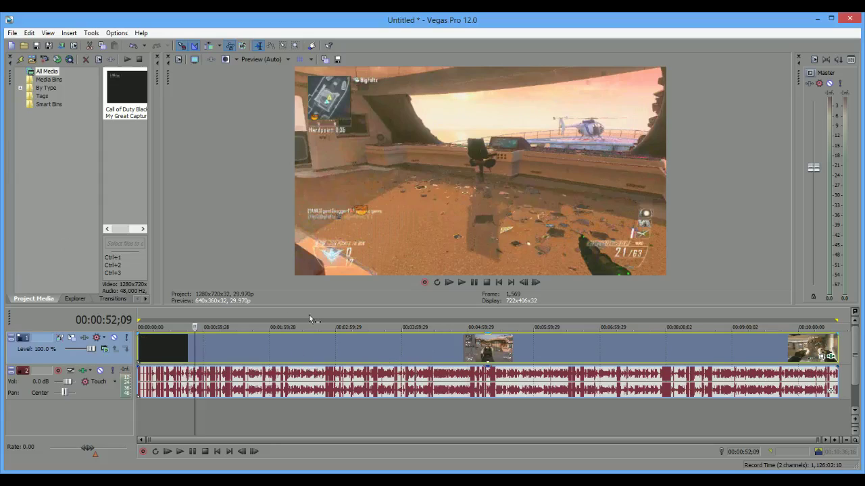
- Open the Render As settings and select the 8 Mbps HD 1080-30p Video template under Windows Media Video V11 (*.wmv)
left_click(12, 32)
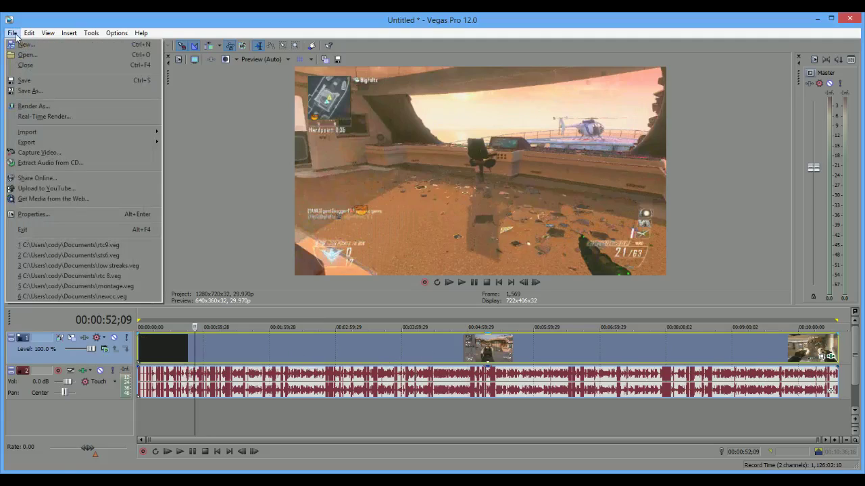
left_click(49, 106)
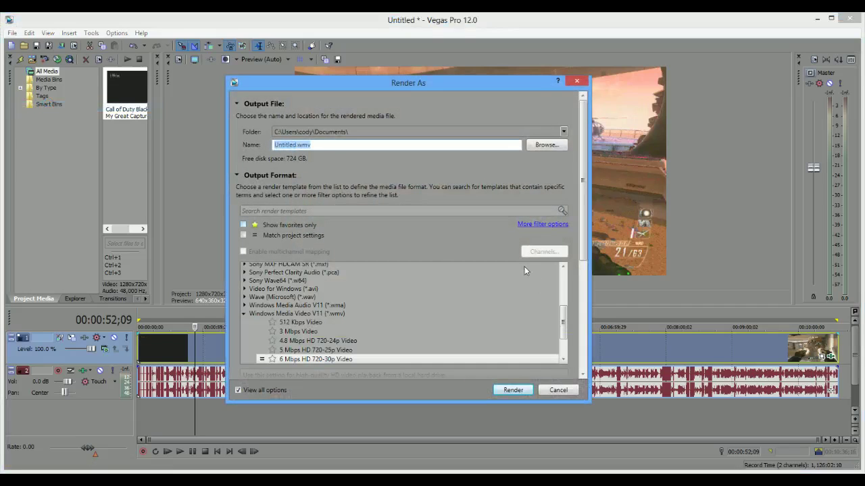
scroll(564, 321, "down", 2)
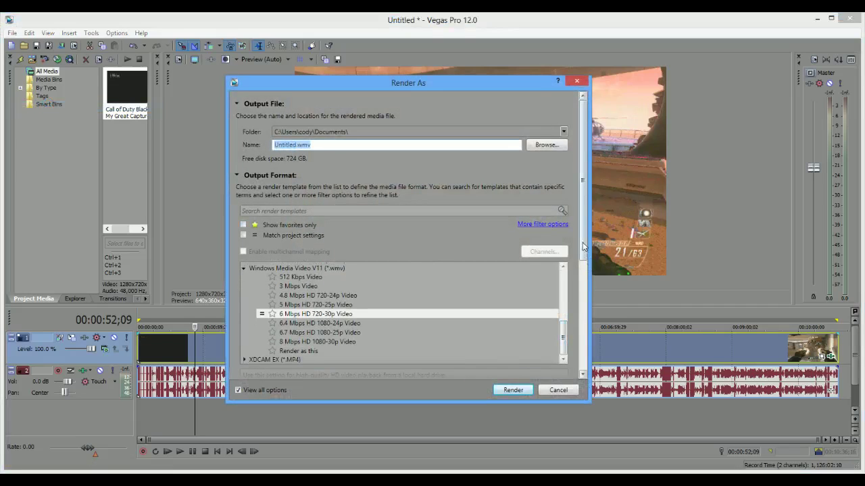
scroll(584, 246, "down", 3)
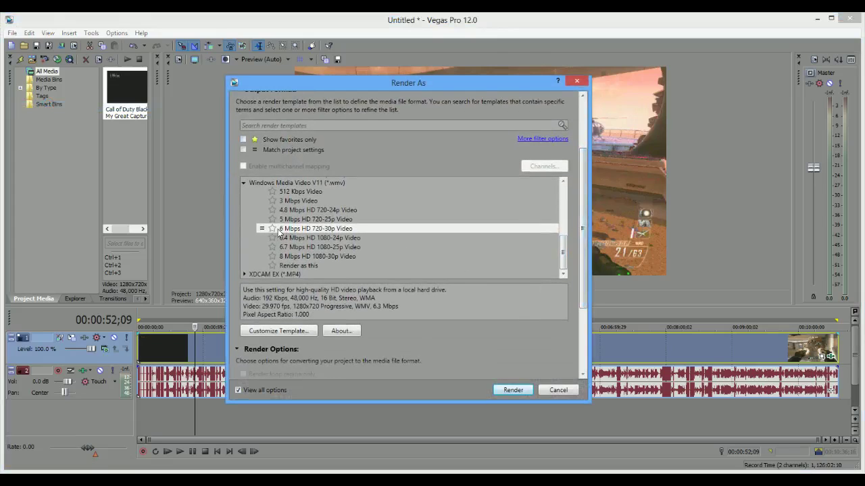
left_click_drag(563, 244, 564, 229)
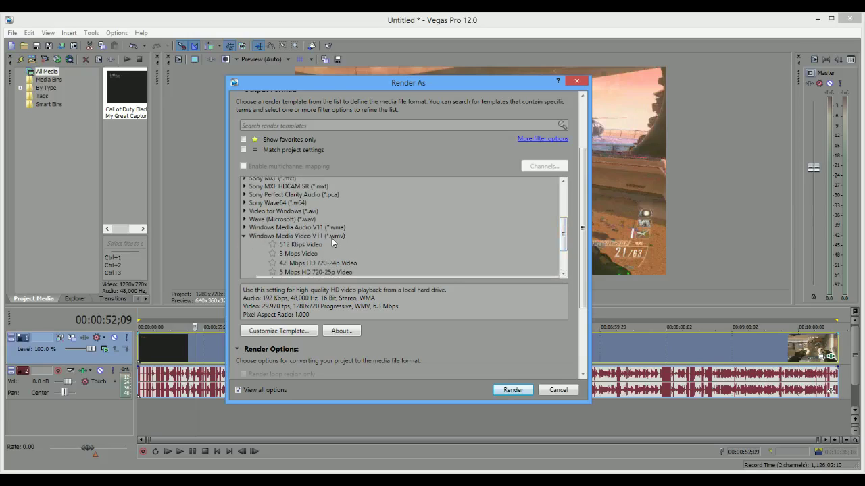
left_click_drag(563, 238, 565, 244)
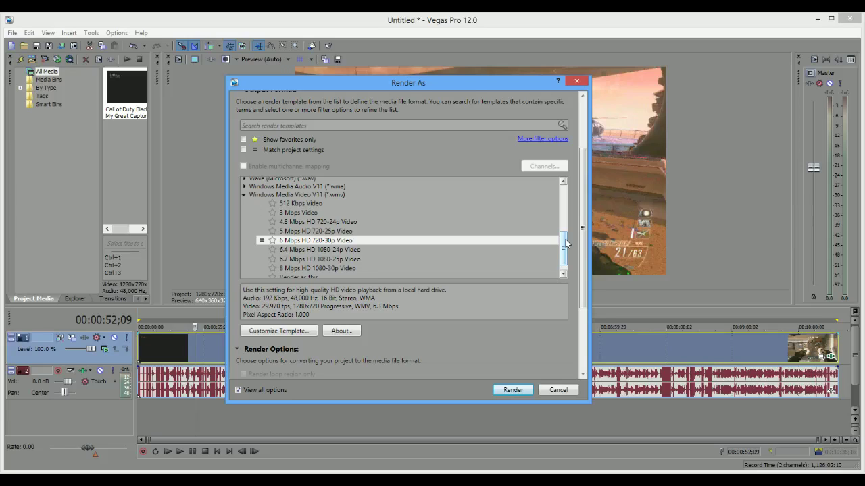
mouse_move(566, 244)
left_mouse_down()
mouse_move(570, 197)
mouse_move(565, 249)
left_mouse_up()
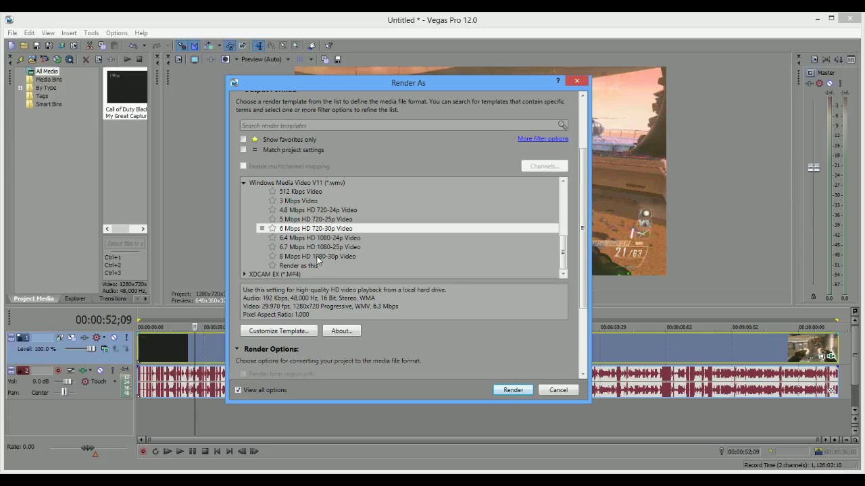
left_click(318, 258)
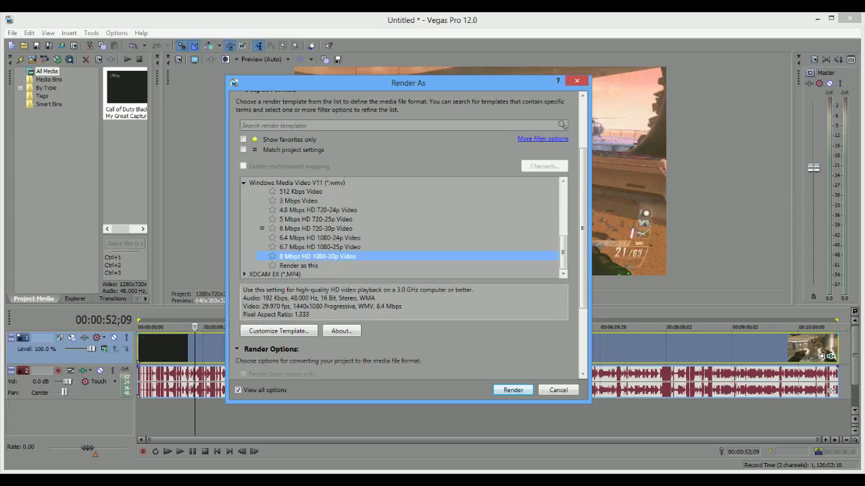
- Switch to the 6 Mbps HD 720-30p Video template to examine its details and reselect 8 Mbps HD 1080-30p Video
key("Up")
key("Up")
key("Up")
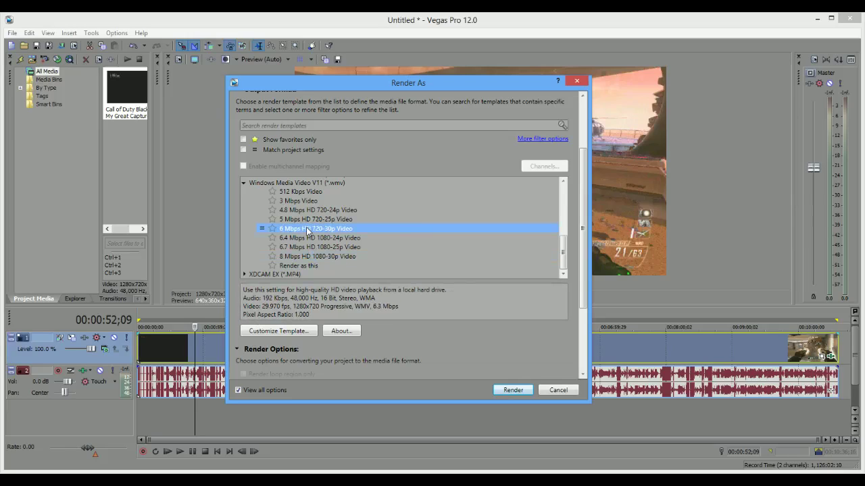
left_click(315, 257)
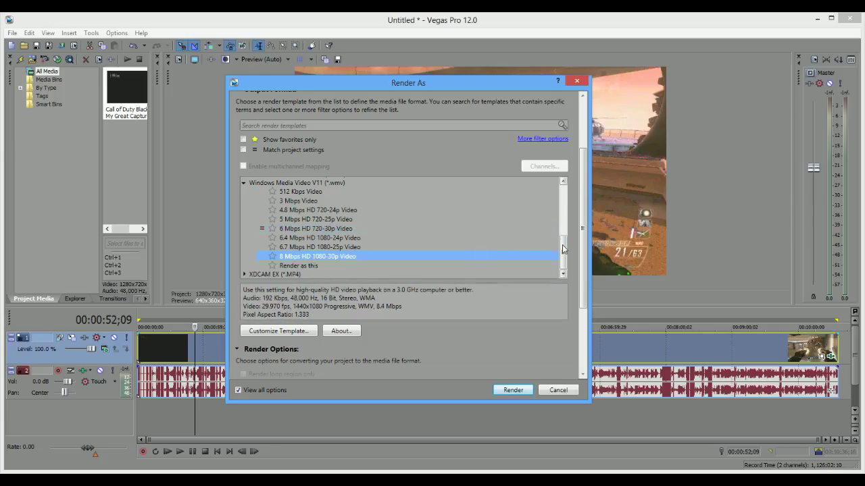
- Select the Render as this template to examine its details, and reselect the 8 Mbps HD 1080-30p Video template
left_click(327, 265)
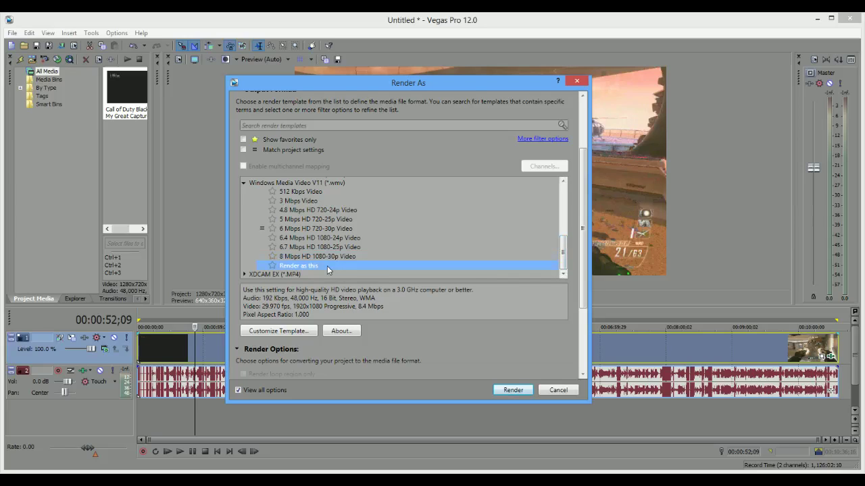
mouse_move(563, 253)
left_mouse_down()
mouse_move(571, 198)
mouse_move(571, 260)
left_mouse_up()
left_click(315, 256)
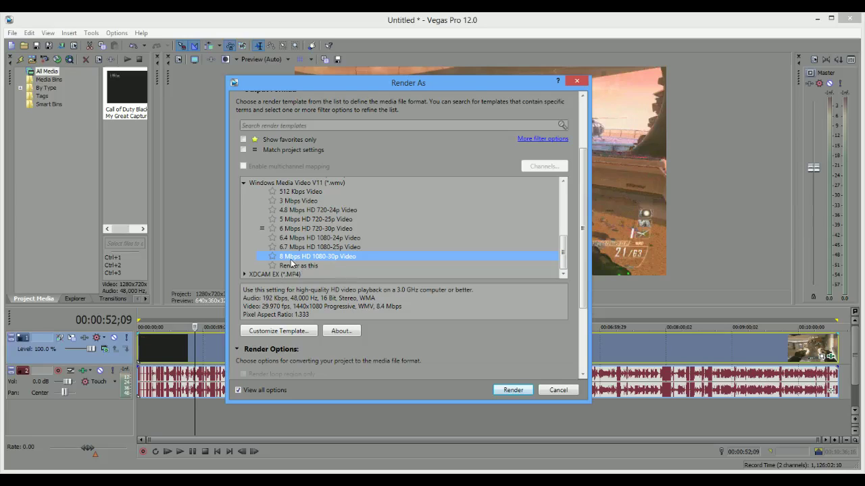
- Customize the 8 Mbps HD 1080-30p Video template with a custom image size and a width of 1920 pixels
left_click(292, 334)
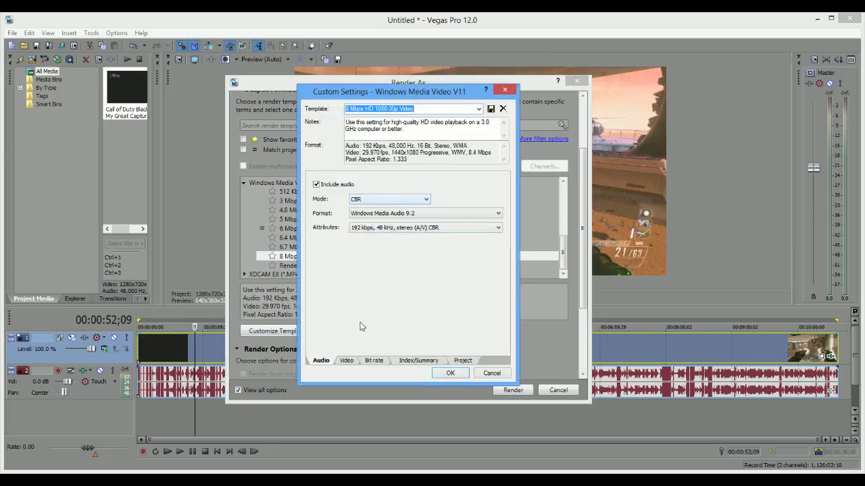
left_click(347, 362)
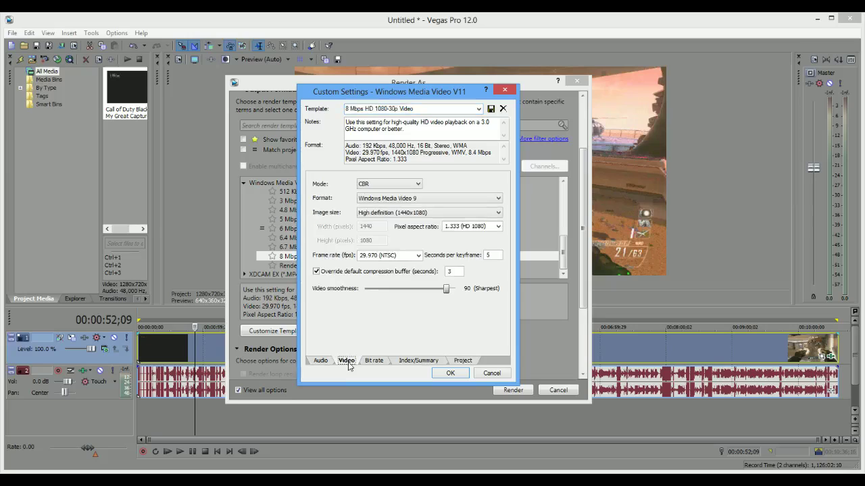
left_click(395, 213)
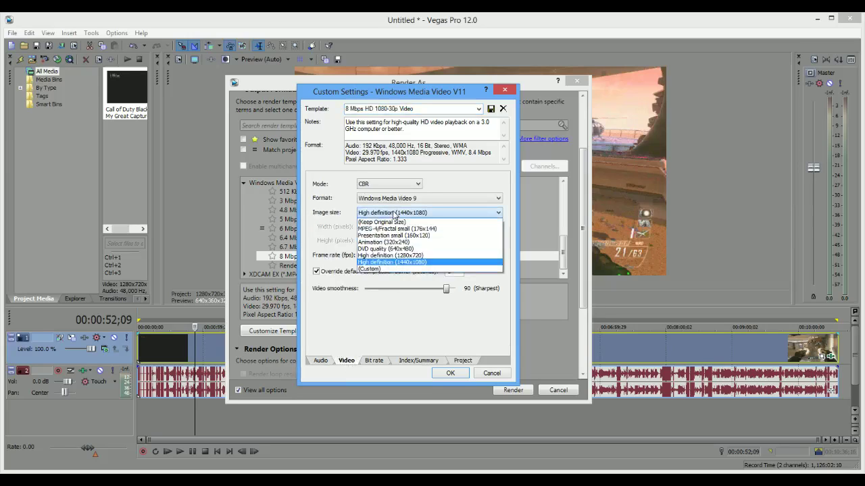
left_click(395, 269)
double_click(370, 225)
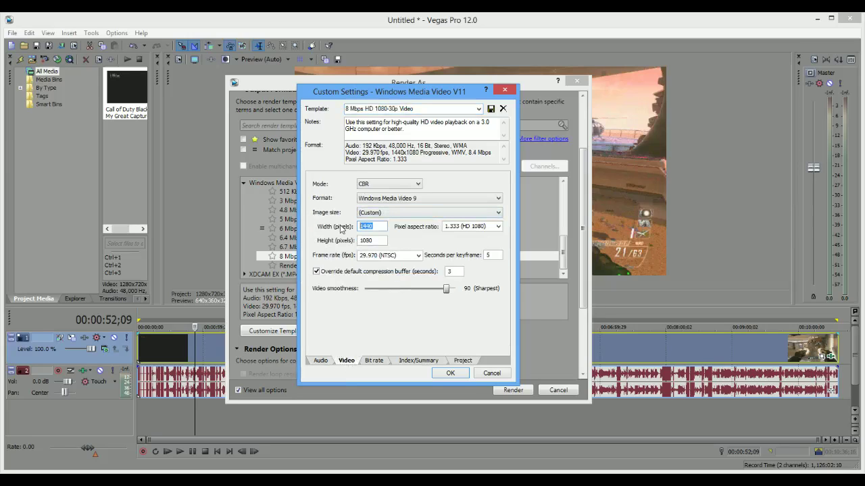
type("1920")
- Try both pixel aspect ratio options for the custom template and choose 1.000 (Square)
left_click(498, 226)
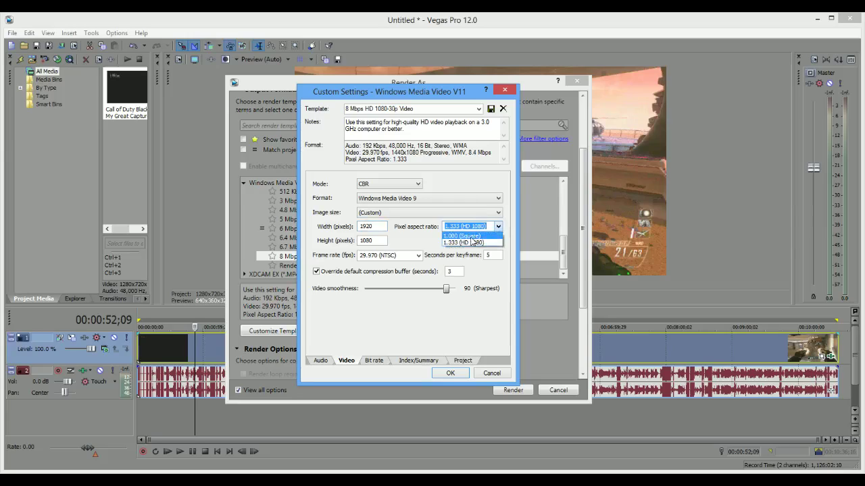
left_click(472, 242)
left_click(495, 227)
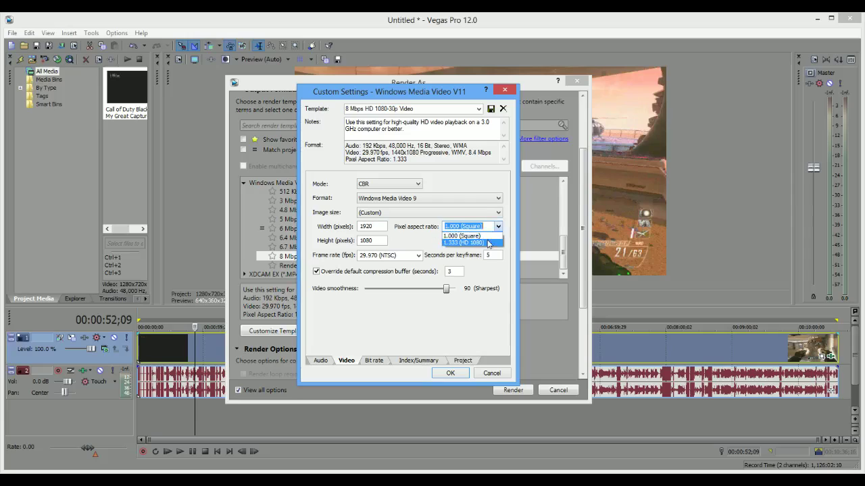
left_click(493, 240)
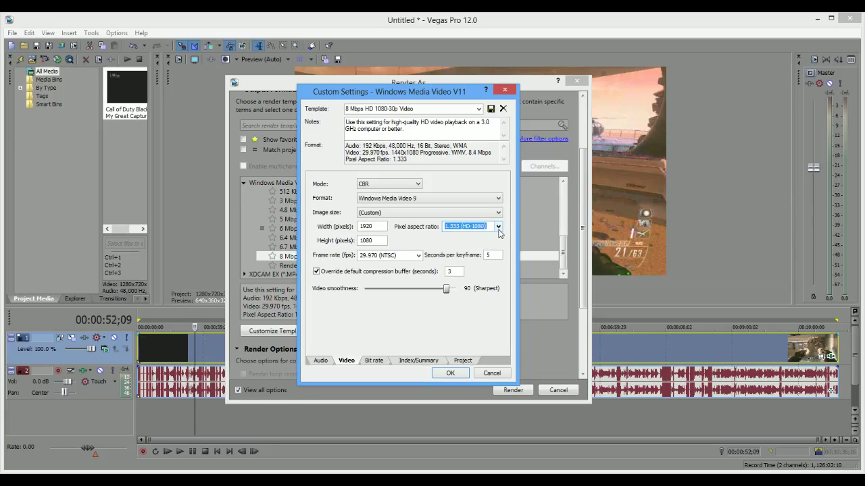
left_click(500, 228)
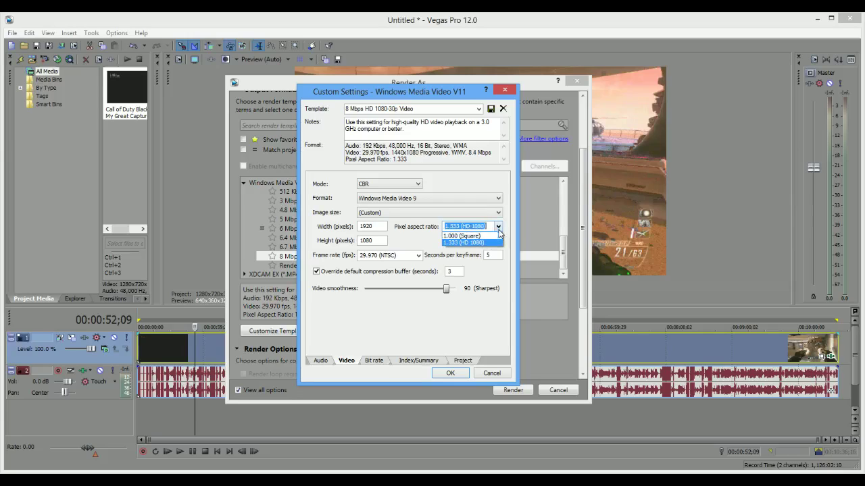
left_click(476, 235)
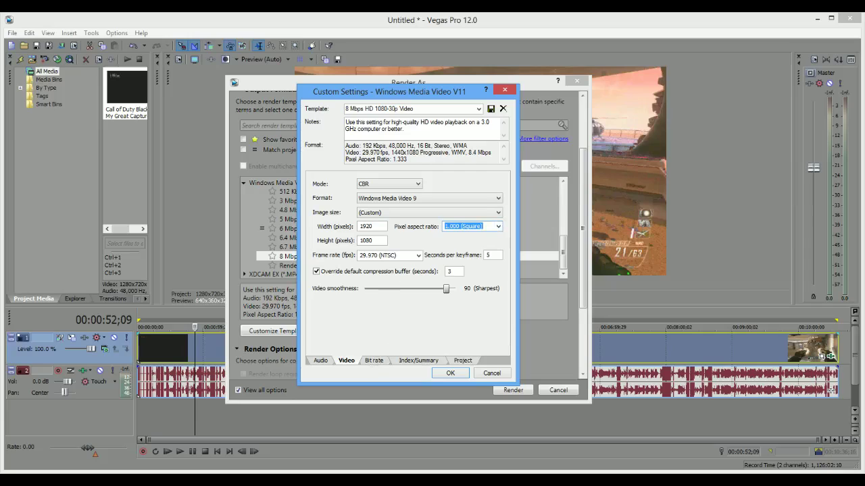
- Examine the available frame rate options for the custom template without changing the selected 29.970 (NTSC)
left_click(417, 256)
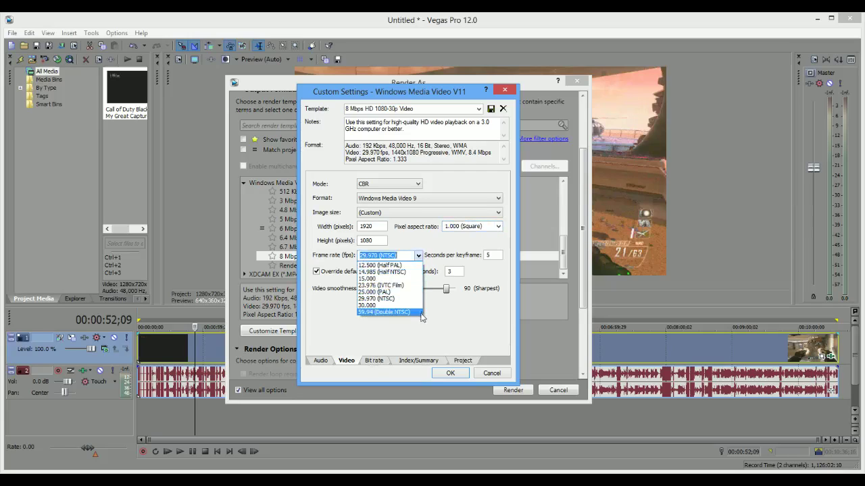
left_click(383, 327)
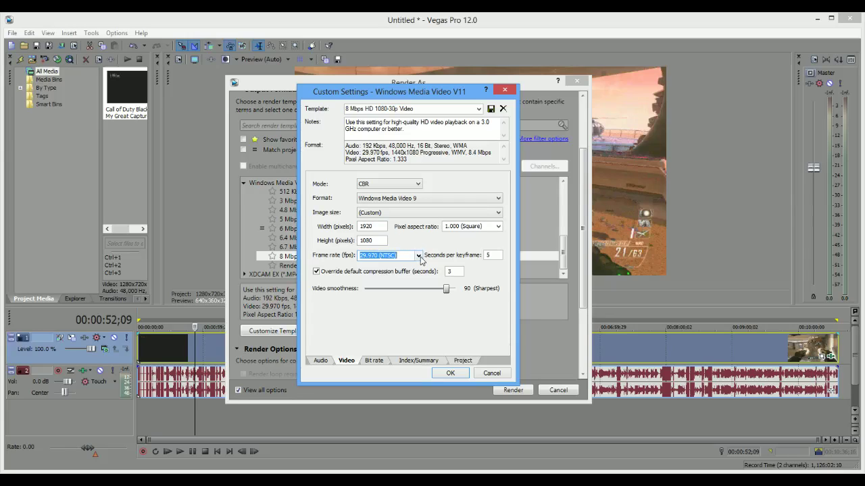
left_click(418, 256)
left_click(419, 256)
left_click(418, 256)
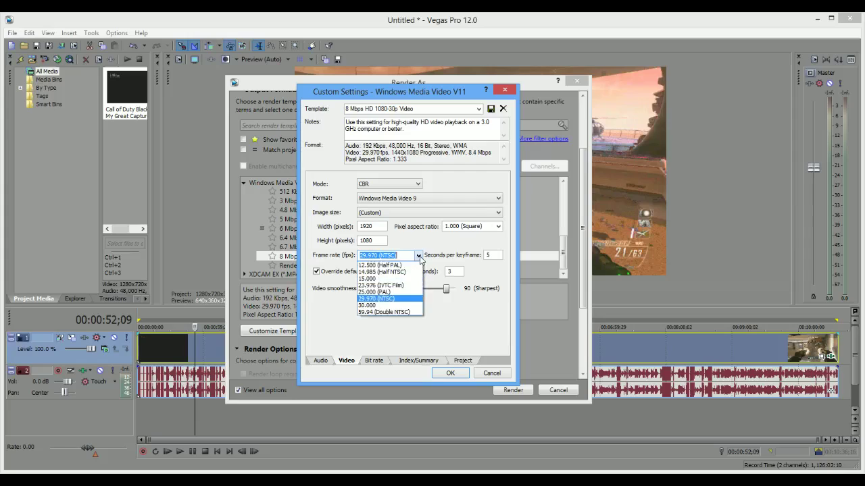
left_click(418, 256)
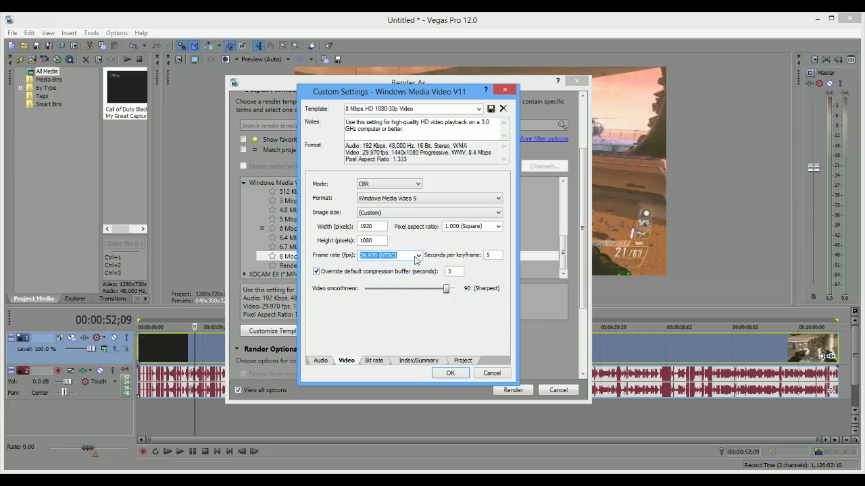
left_click(419, 256)
left_click(419, 256)
- Close the custom template settings without saving and select the Render as this template under Windows Media Video V11 (*.wmv)
left_click(412, 109)
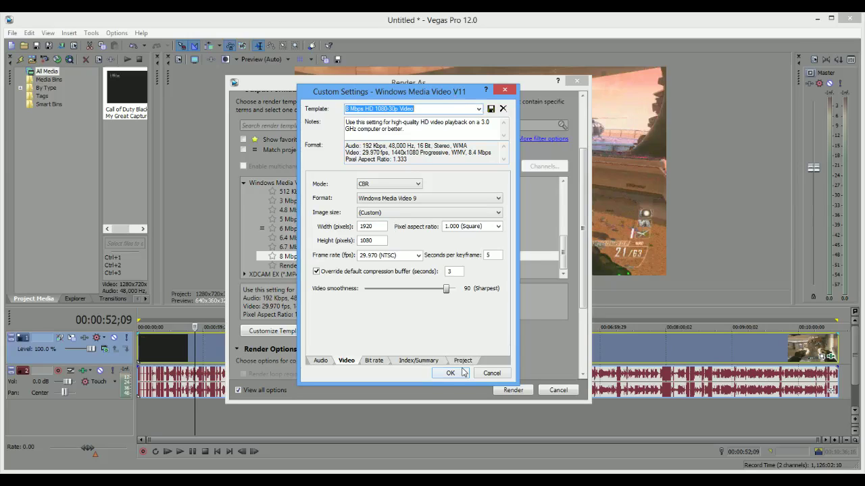
left_click(504, 90)
left_click(322, 266)
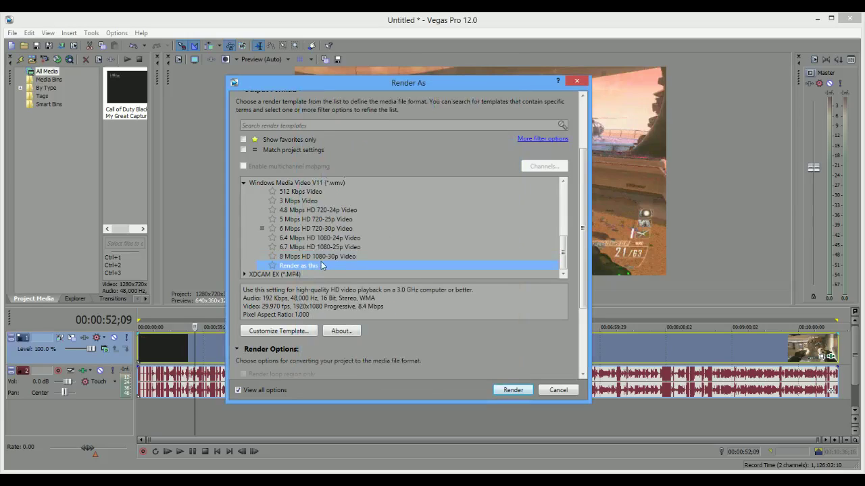
left_click(322, 258)
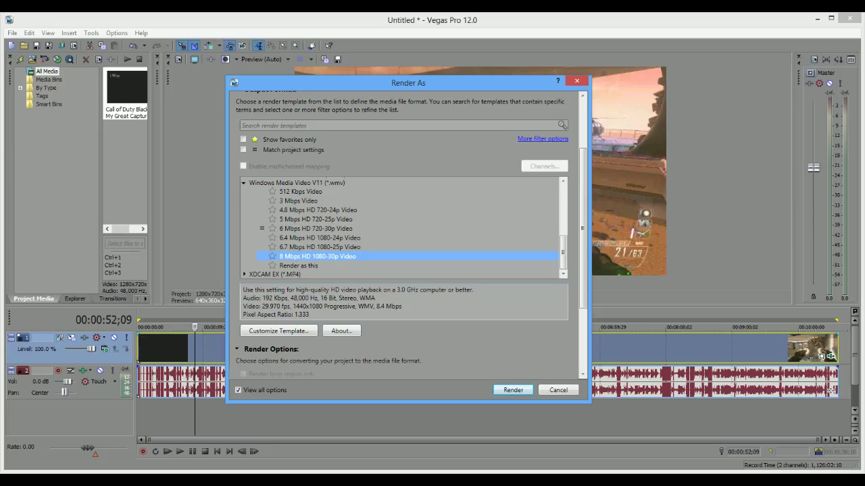
left_click(315, 266)
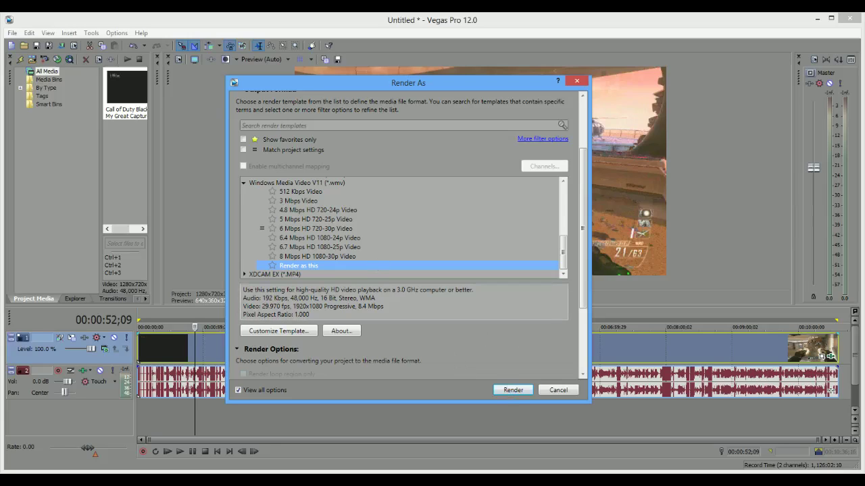
- Try naming the output file "100+ gameplay", clear the name, and close the render settings without rendering
scroll(254, 138, "up", 5)
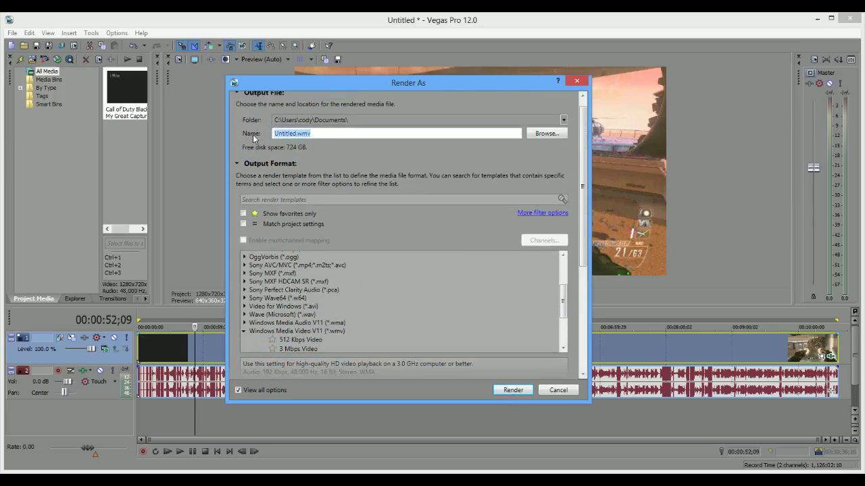
type("100+ gameplay")
key("ctrl+a")
key("BackSpace")
key("Return")
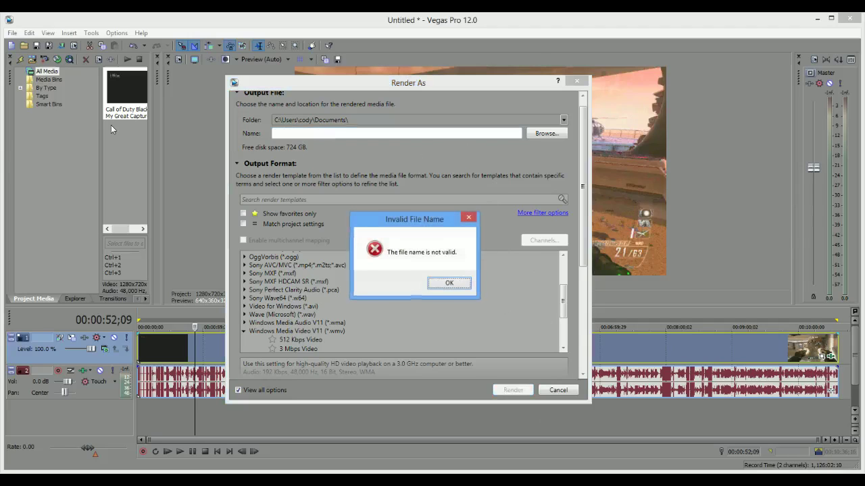
left_click(458, 284)
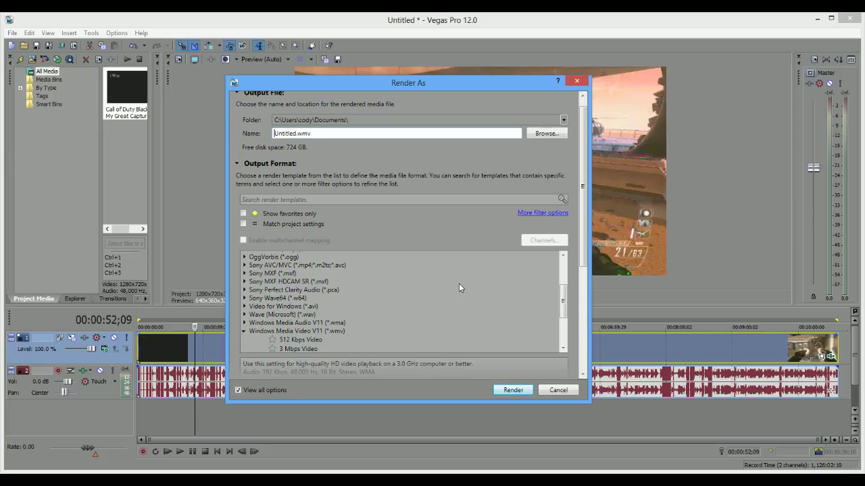
left_click(576, 82)
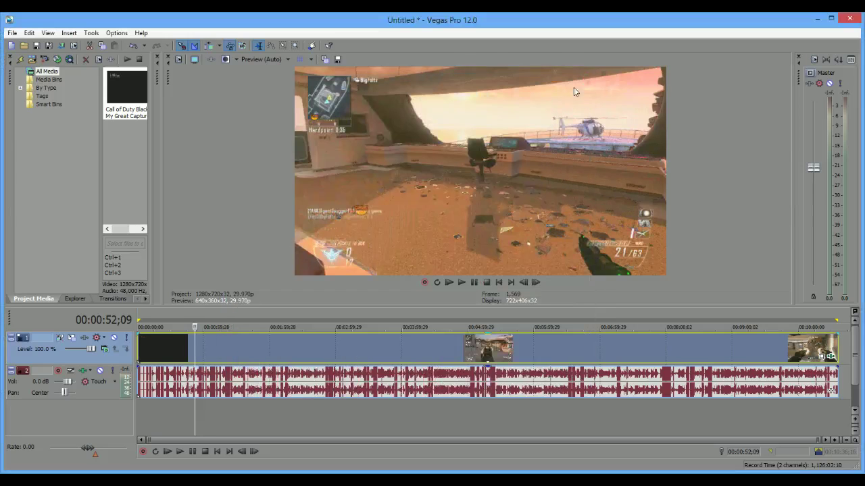
- Open the gameplay clip's video event properties to check the resample setting, and close them
right_click(416, 347)
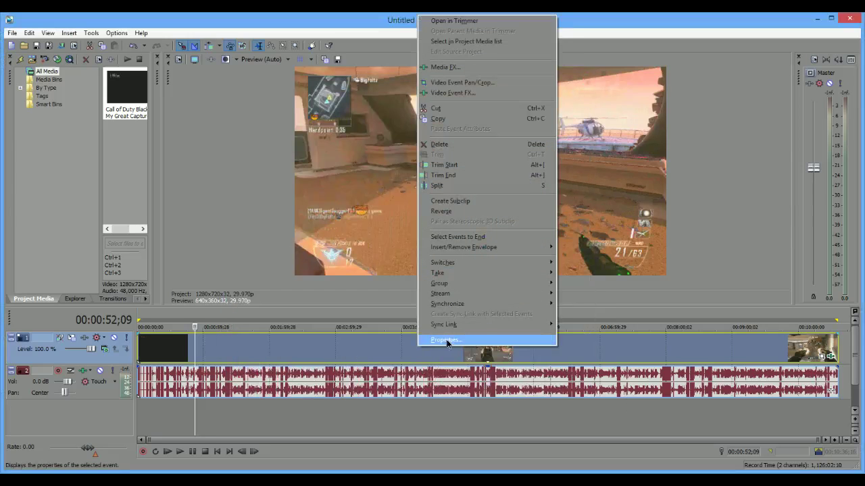
left_click(443, 338)
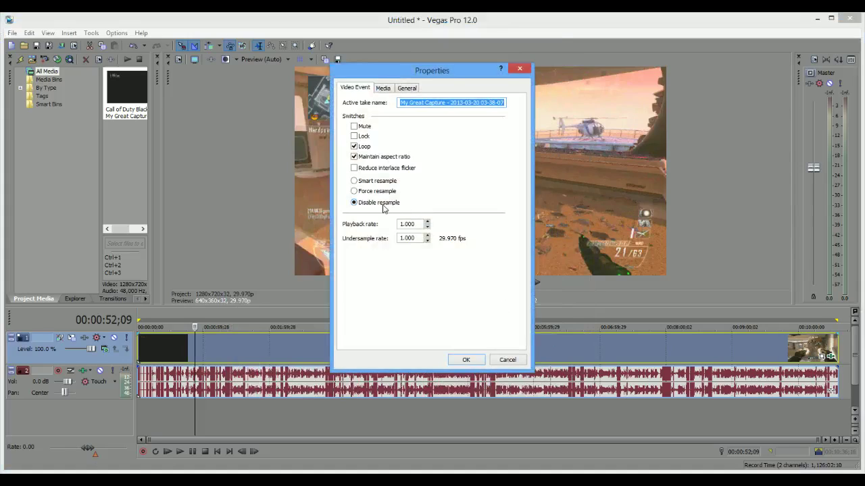
left_click(466, 360)
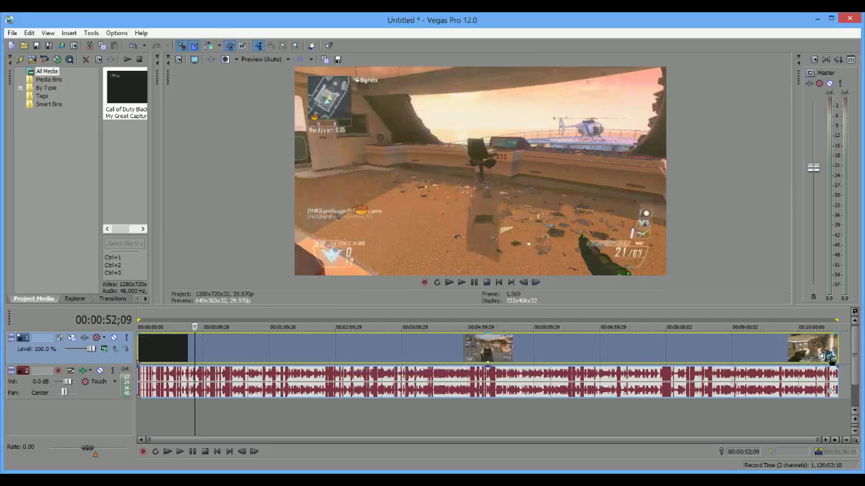
- Review the clip's Saturation Adjust event effect settings, close them, and check where the Render As command is found
left_click(830, 356)
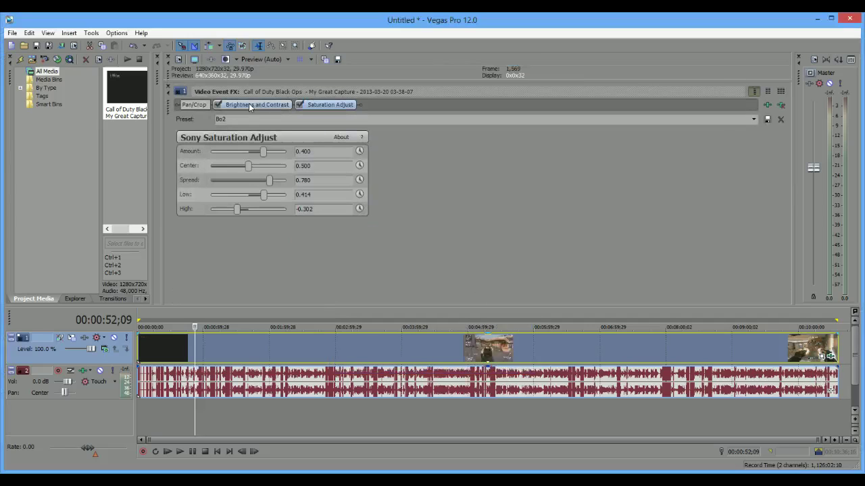
left_click(170, 91)
left_click(12, 33)
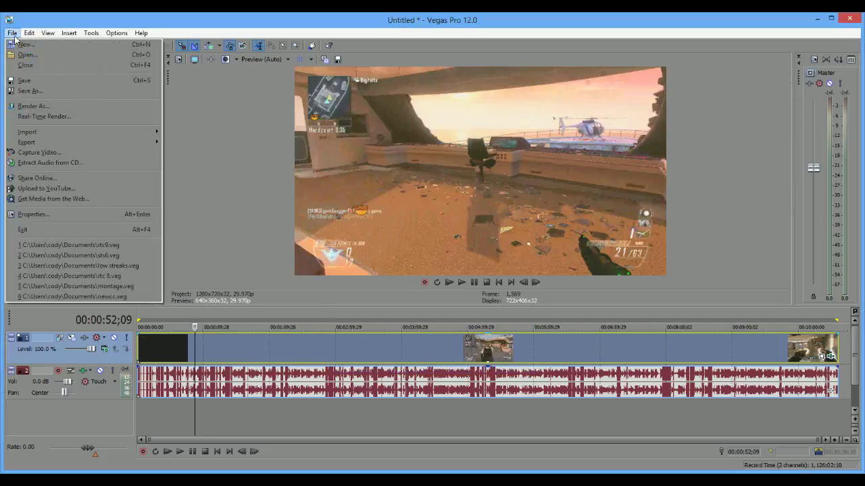
left_click(13, 34)
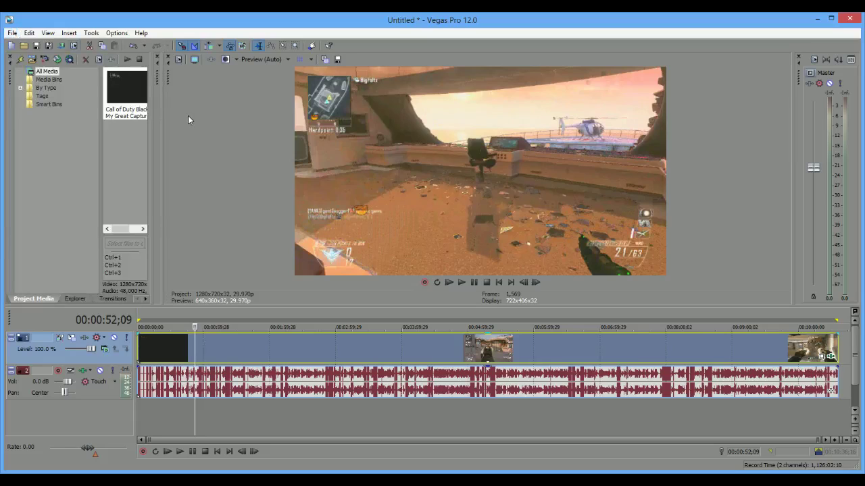
- Preview points throughout the gameplay clip, ending at about 00:09:58, to examine the colour-adjusted footage
left_click(449, 358)
left_click(345, 358)
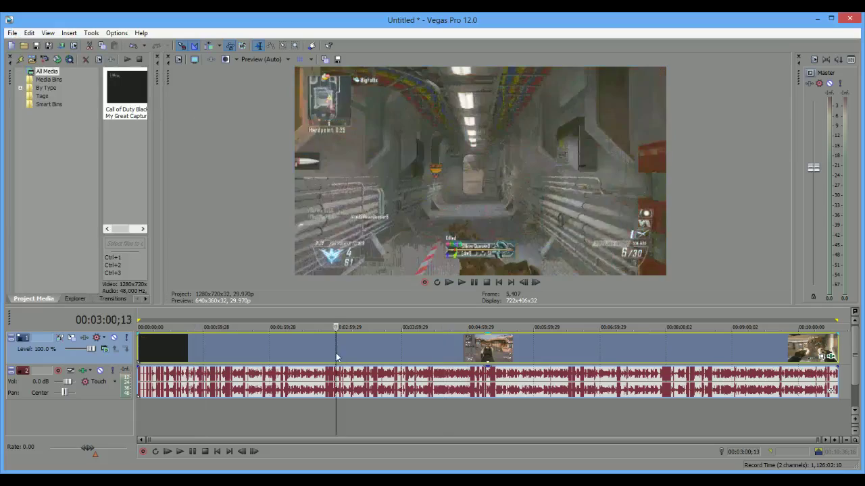
left_click(278, 352)
left_click(208, 346)
left_click(165, 348)
left_click(291, 348)
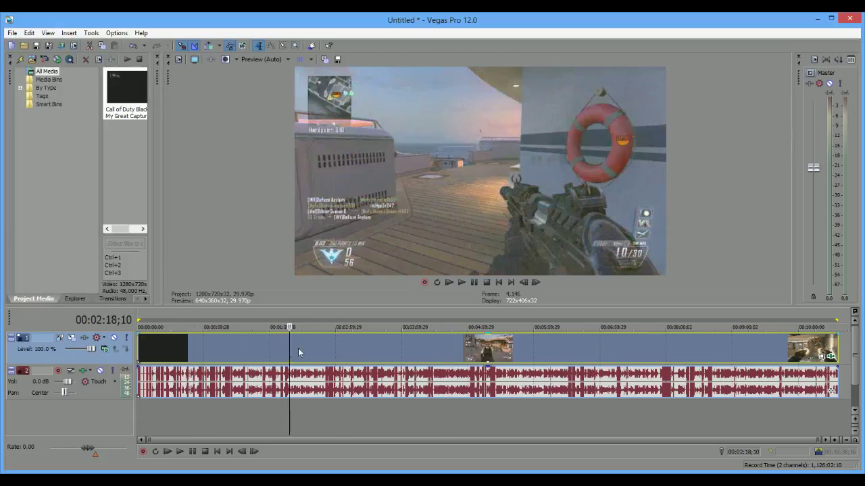
left_click(342, 347)
left_click(383, 349)
left_click(440, 349)
left_click(478, 349)
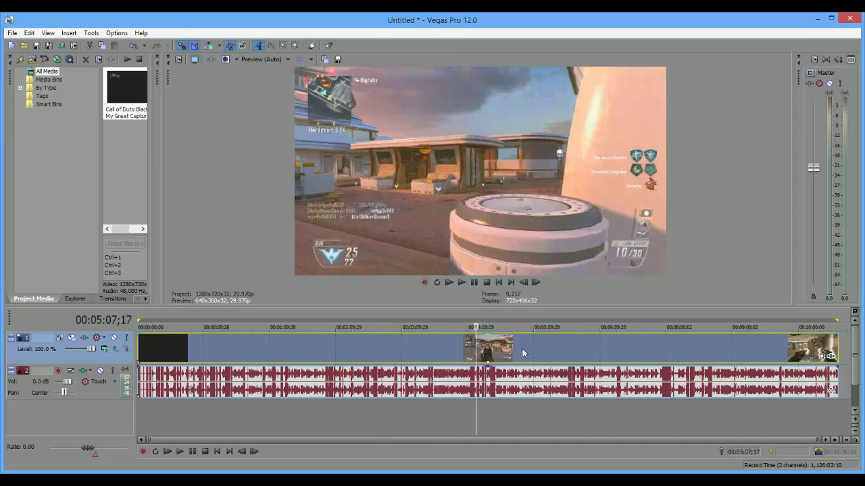
left_click(525, 351)
left_click(580, 354)
left_click(647, 350)
left_click(728, 350)
left_click(766, 346)
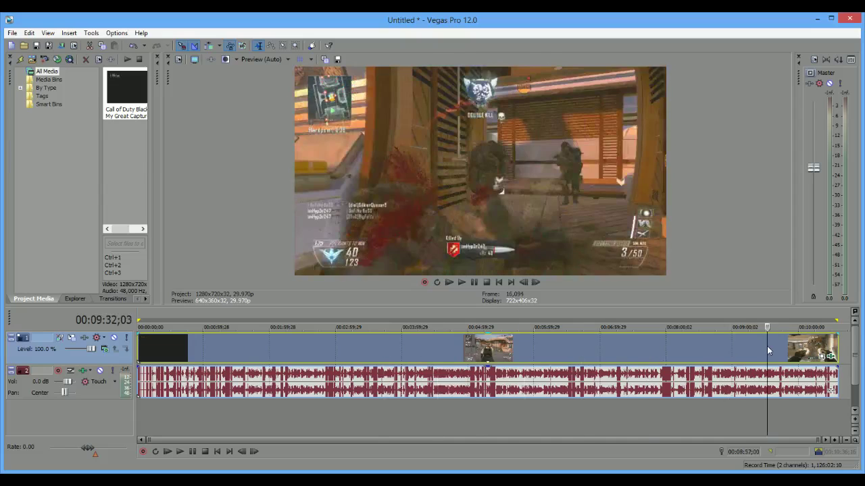
left_click(797, 349)
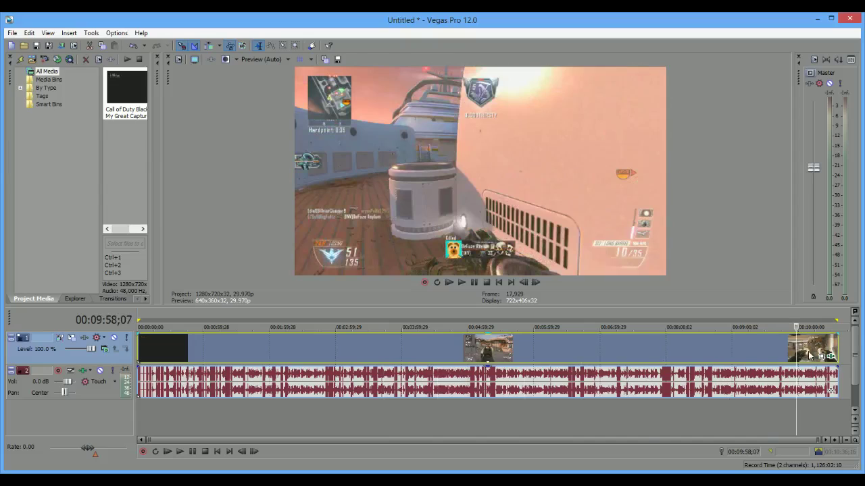